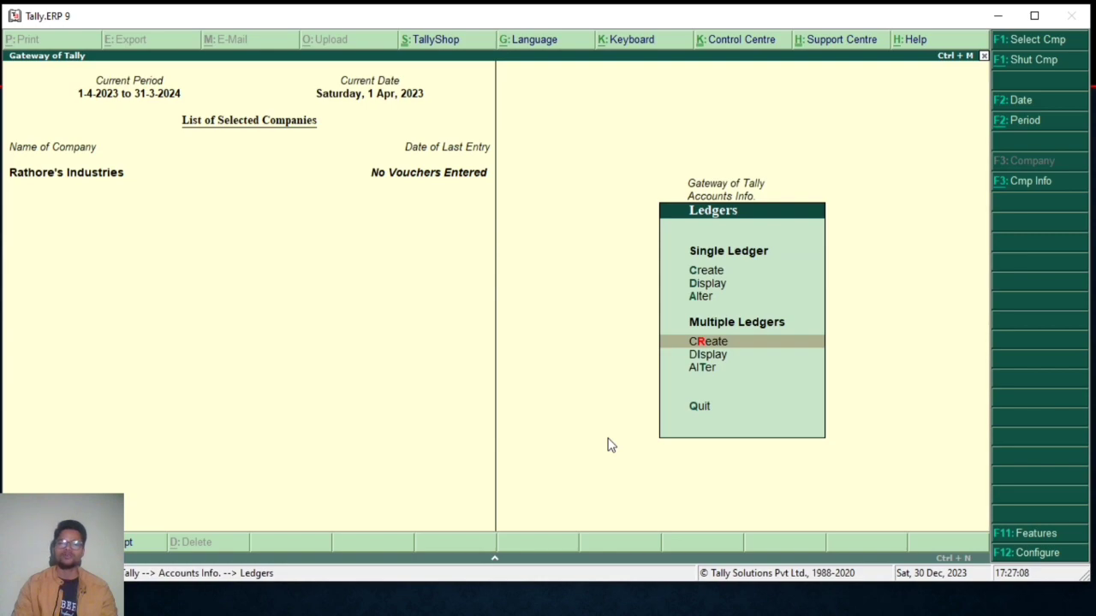
# Start creating multiple ledgers under All Items and add the ledger "Ra5thors Capital A/c" under Capital Account with no opening balance.
pyautogui.press('Return')
pyautogui.press('Return')
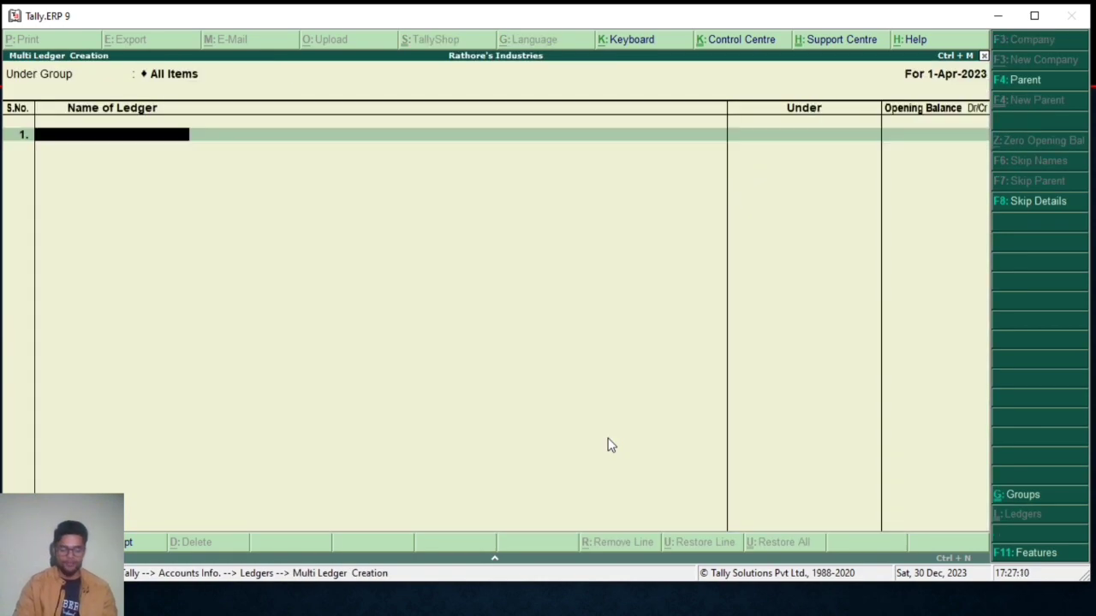
pyautogui.write('Ra5thors Capital a/c')
pyautogui.press('Return')
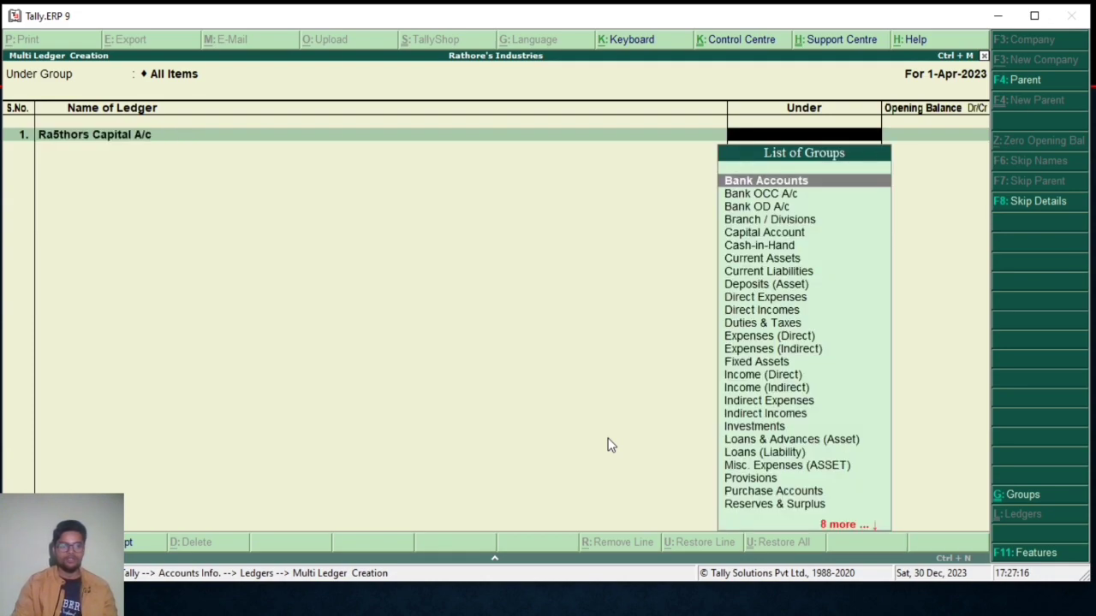
pyautogui.write('Ca')
pyautogui.press('Return')
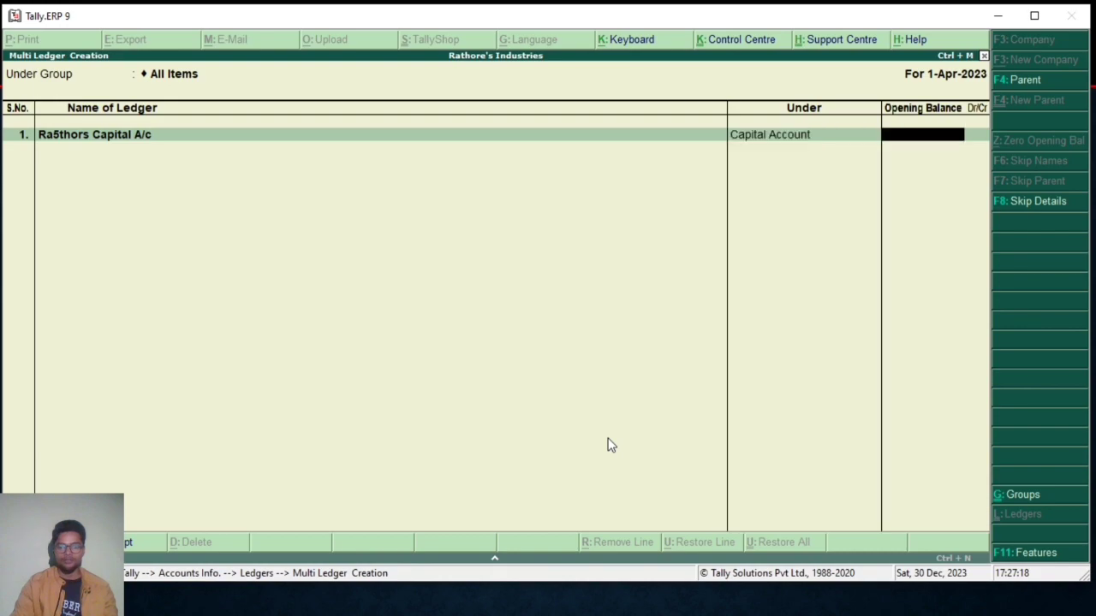
pyautogui.press('Return')
# Add the ledger "Shoe Pur A/c" under Purchase Accounts with no opening balance.
pyautogui.write('Shoe')
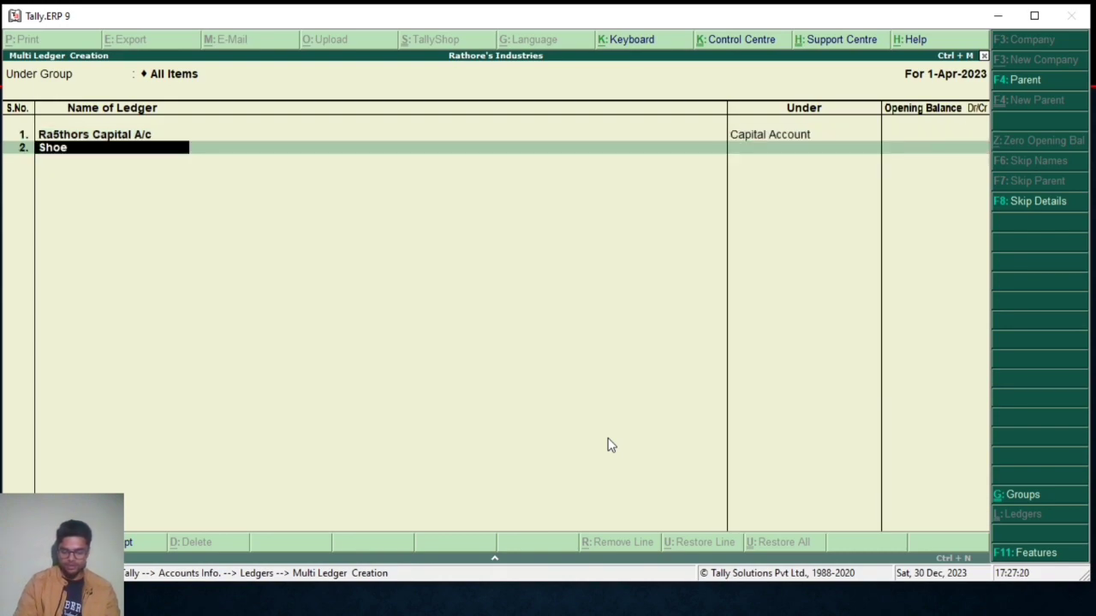
pyautogui.write(' Pur A/c')
pyautogui.press('Return')
pyautogui.write('Pu')
pyautogui.press('Return')
pyautogui.press('Return')
# Add the ledger "Shoes Sale A/c" under Sales Accounts and save the multiple-ledger list.
pyautogui.write('S')
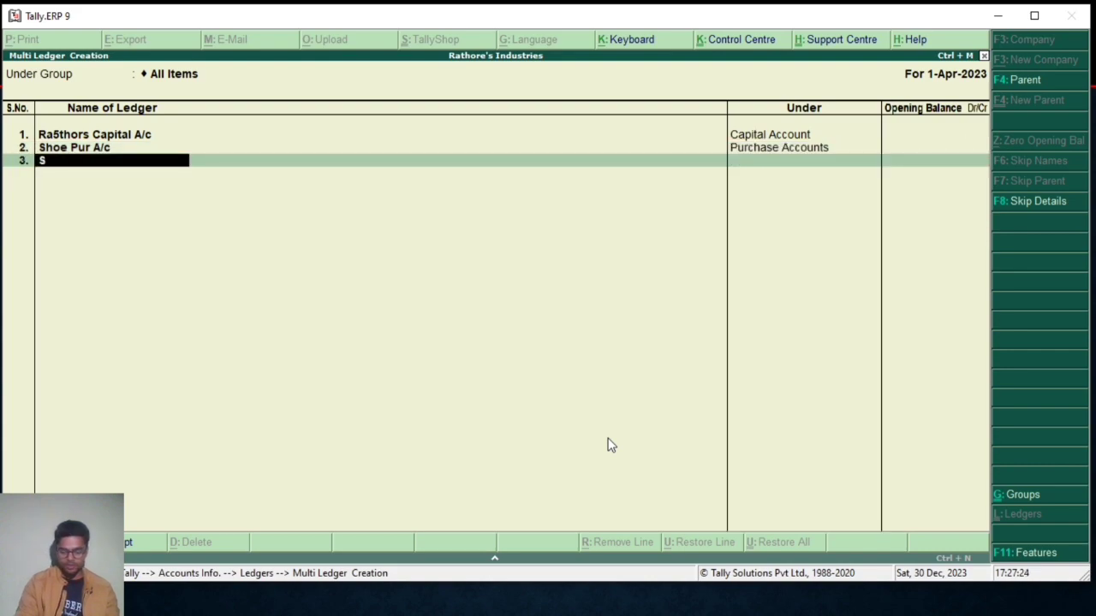
pyautogui.write('hoes Sale A/c')
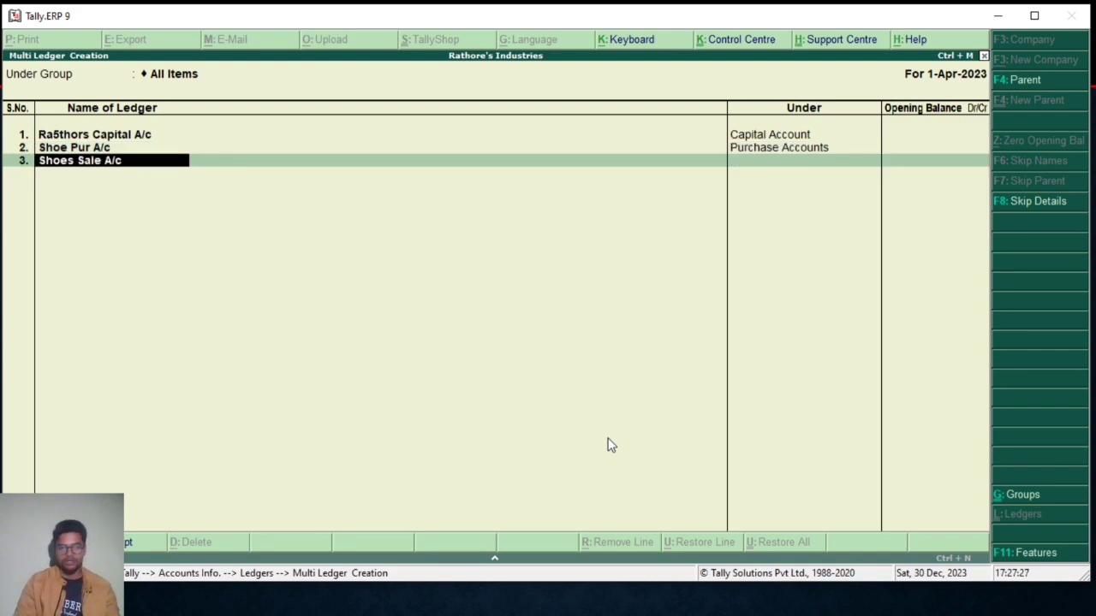
pyautogui.press('Return')
pyautogui.write('Sa')
pyautogui.press('Return')
pyautogui.press('Return')
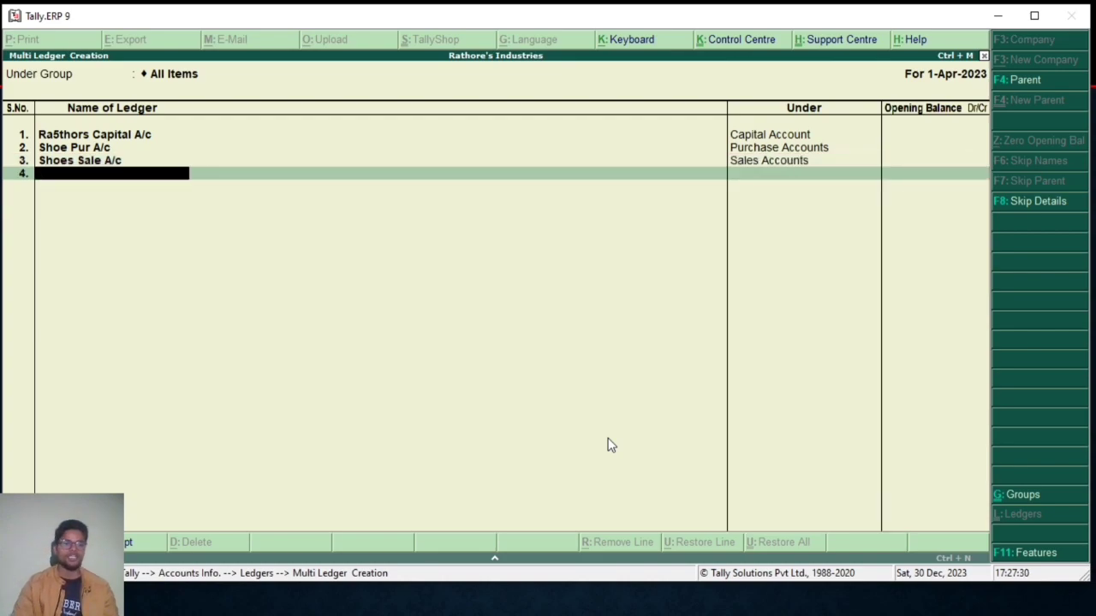
pyautogui.press('Return')
pyautogui.press('Return')
pyautogui.press('Escape')
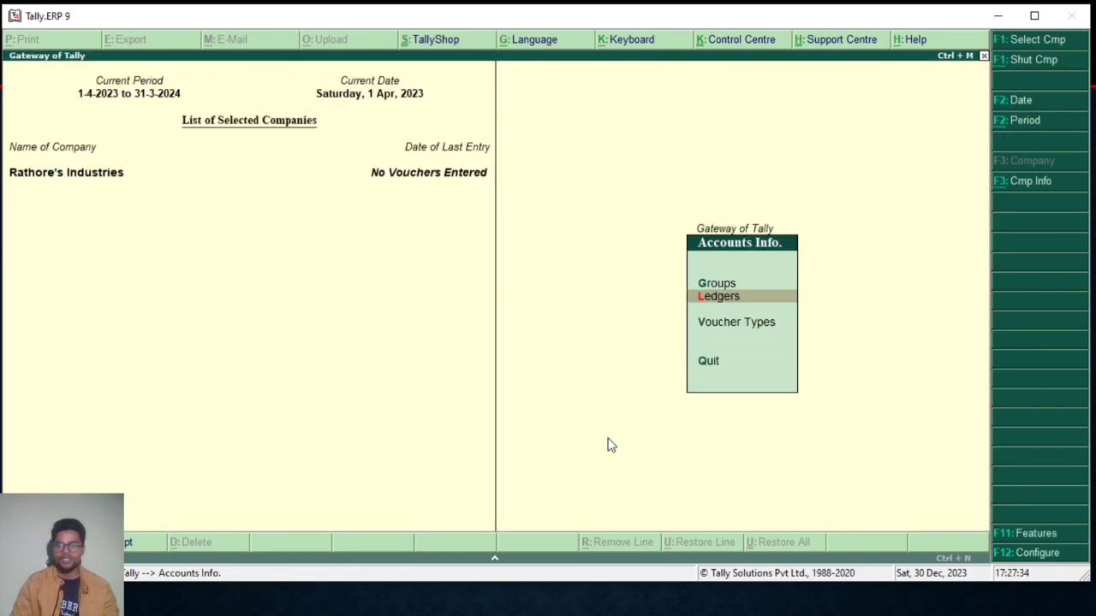
# Start creating a single stock item named Campus with no alias in the inventory masters.
pyautogui.press('Escape')
pyautogui.press('Down')
pyautogui.press('Return')
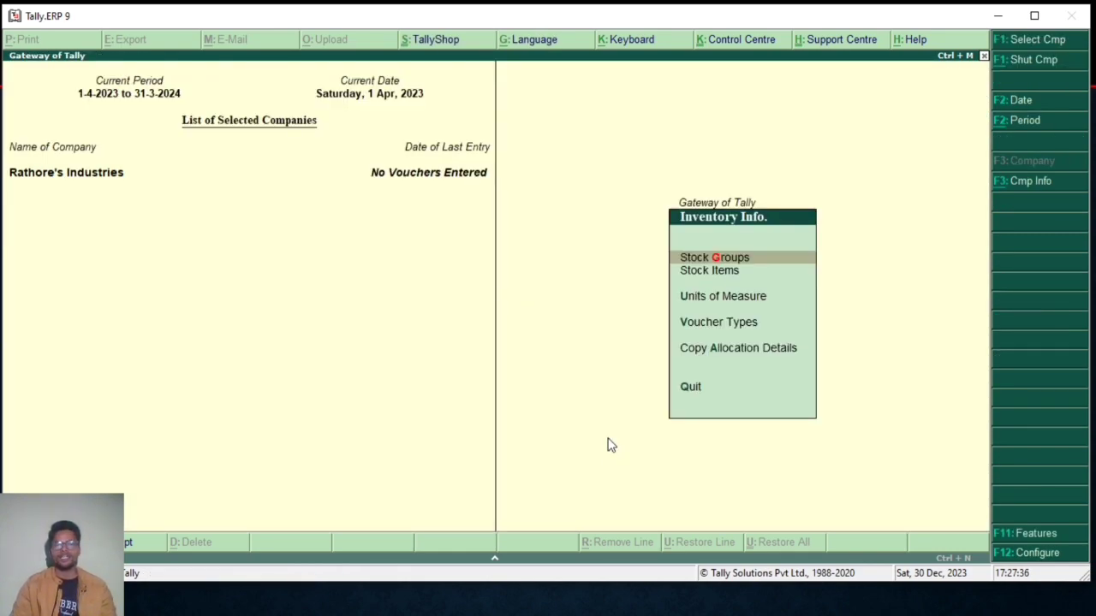
pyautogui.press('Down')
pyautogui.press('Return')
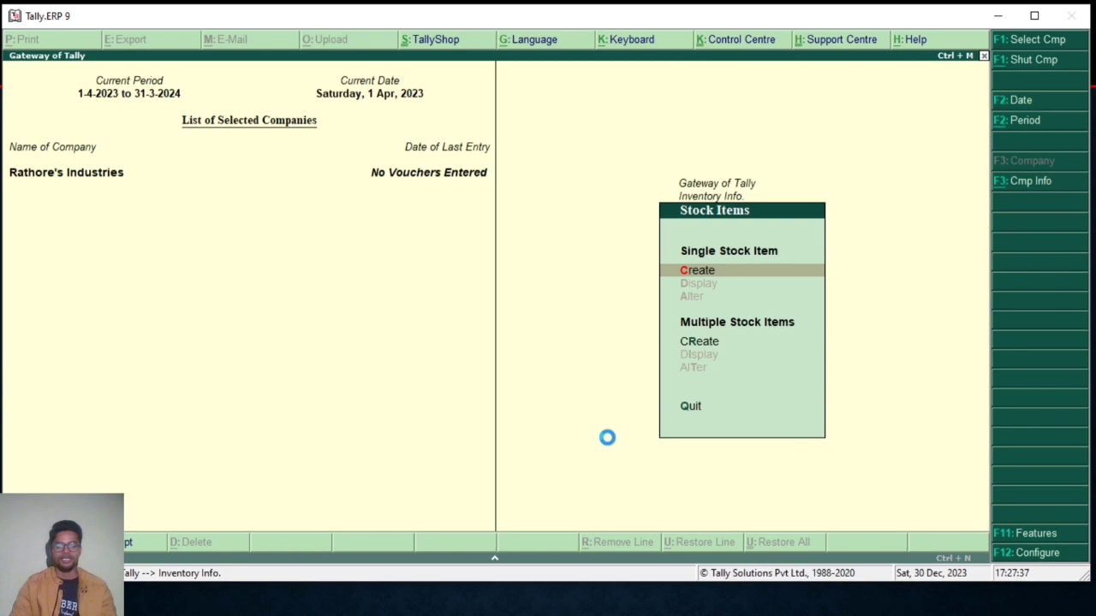
pyautogui.press('Return')
pyautogui.write('Campus')
pyautogui.press('Return')
pyautogui.press('Return')
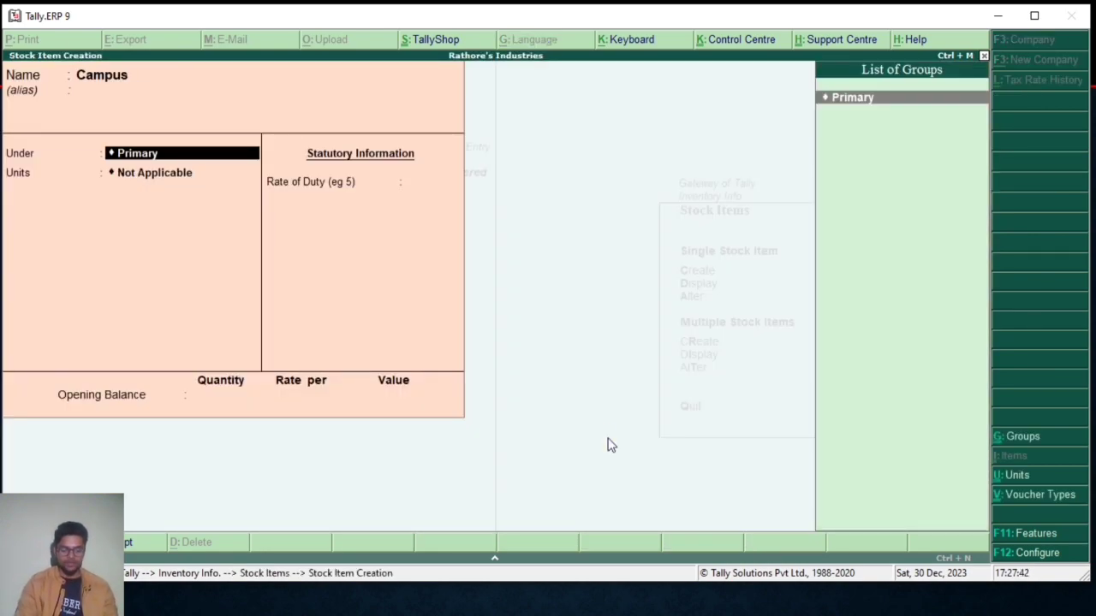
# Create the stock group Shoes under Primary, without adding item quantities, and assign it to the Campus item.
pyautogui.hotkey('alt', 'c')
pyautogui.write('Shoes')
pyautogui.press('Return')
pyautogui.press('Return')
pyautogui.press('Return')
pyautogui.press('Return')
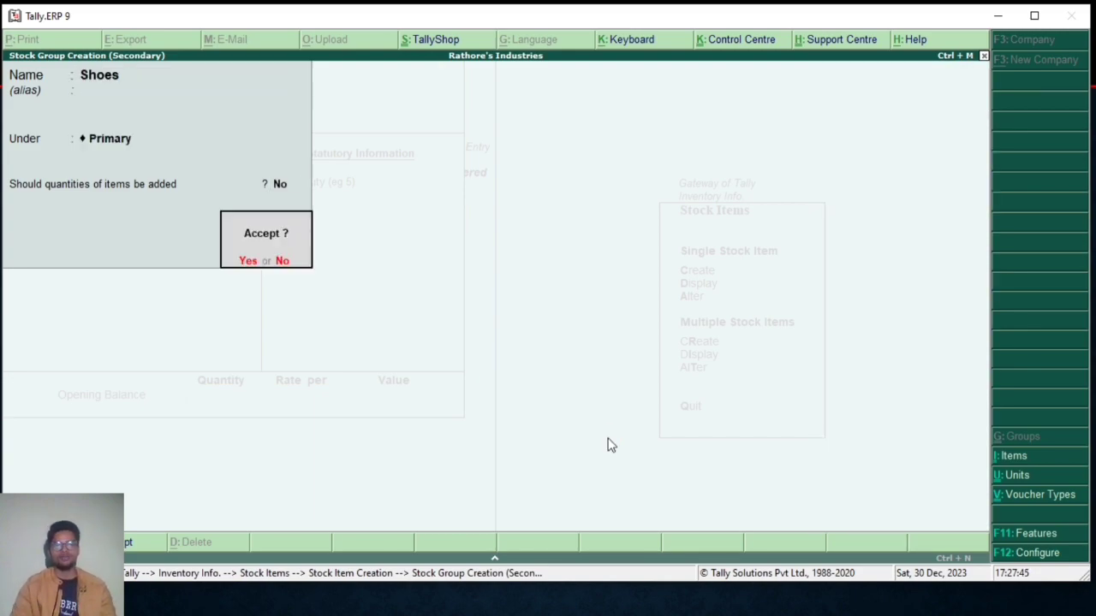
pyautogui.press('Return')
pyautogui.press('Return')
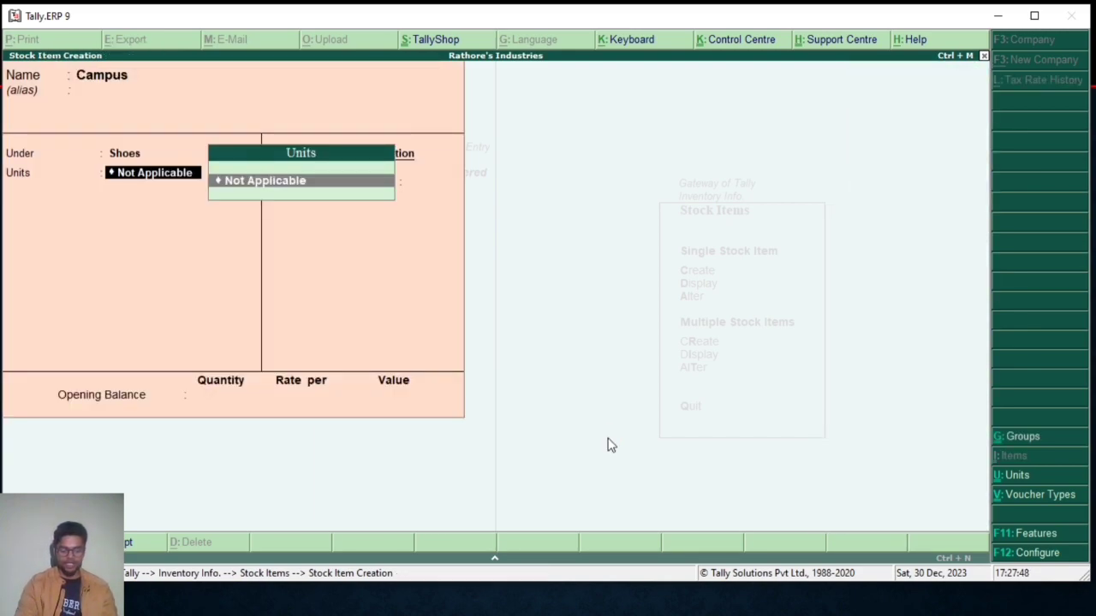
# Create the simple unit pcs with 0 decimal places for the Campus item and save the item without an opening balance.
pyautogui.hotkey('alt', 'c')
pyautogui.write('pcs')
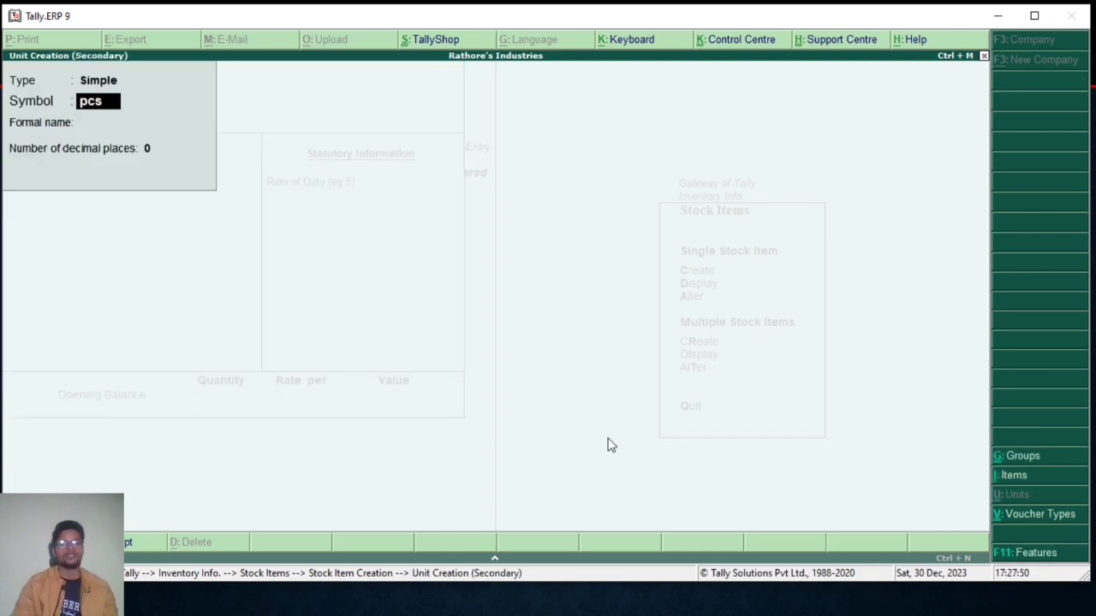
pyautogui.press('Return')
pyautogui.press('Return')
pyautogui.press('Return')
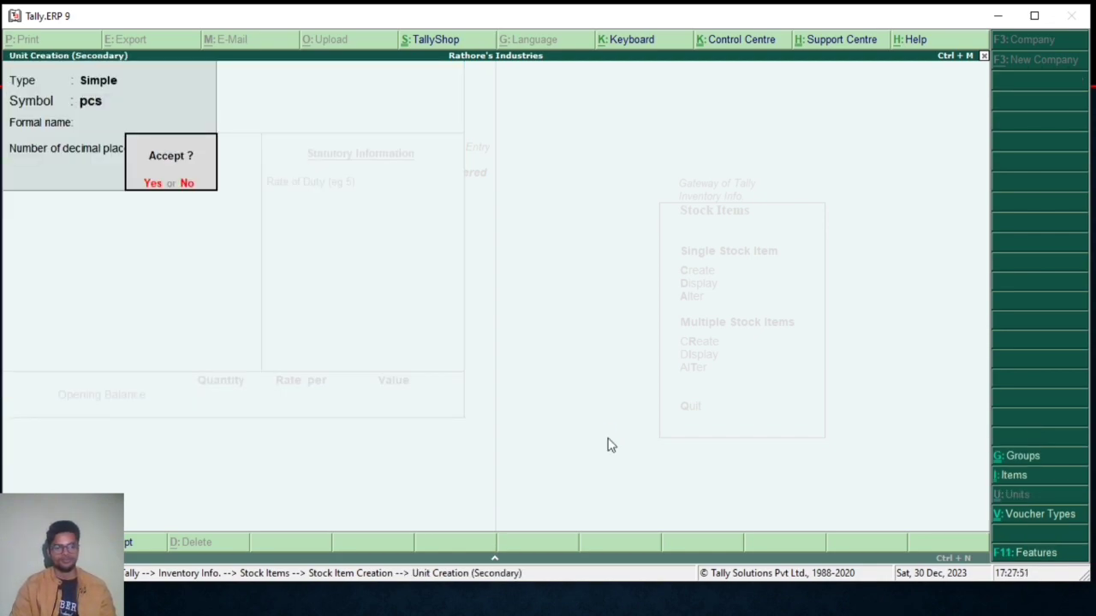
pyautogui.press('Return')
pyautogui.press('Return')
pyautogui.press('Return')
pyautogui.press('Return')
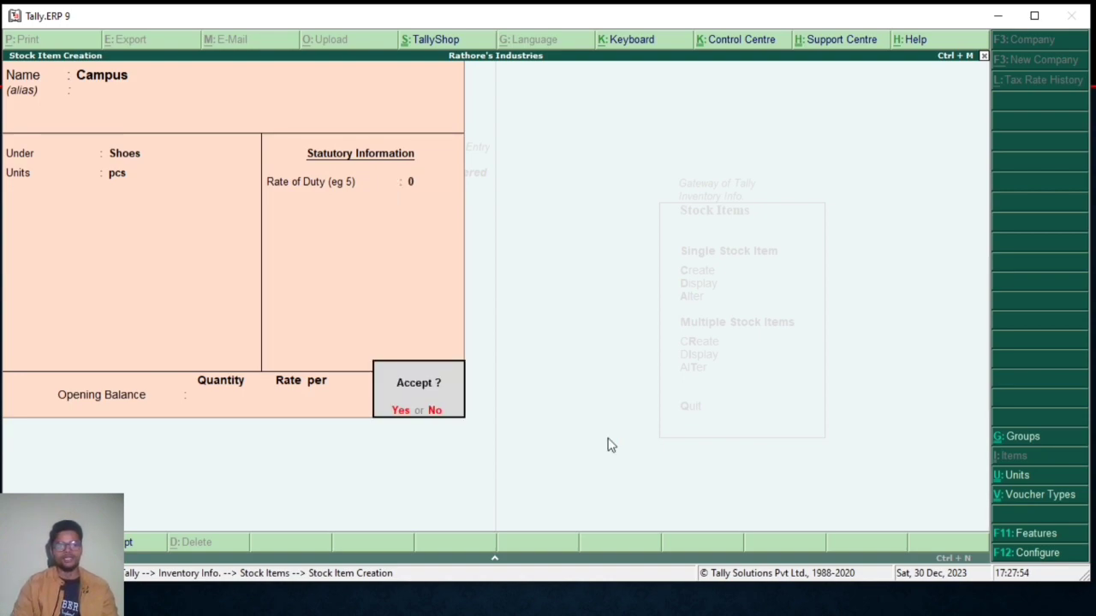
pyautogui.press('Return')
# Create the stock item Nike under the group Shoes with the unit pcs and no opening balance.
pyautogui.write('Nike')
pyautogui.press('Return')
pyautogui.press('Return')
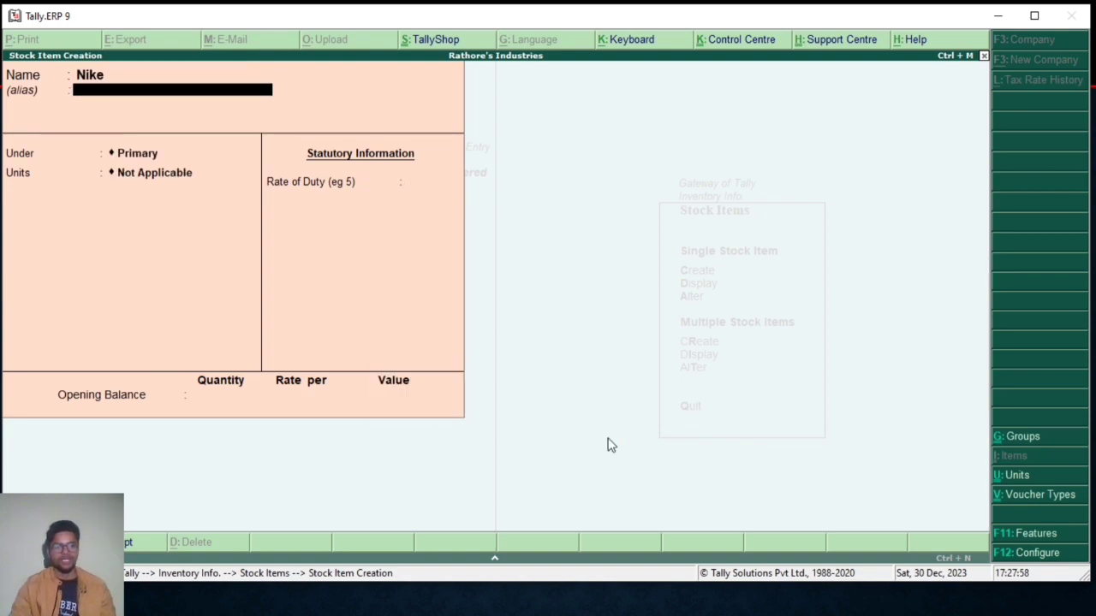
pyautogui.press('Down')
pyautogui.press('Return')
pyautogui.press('Down')
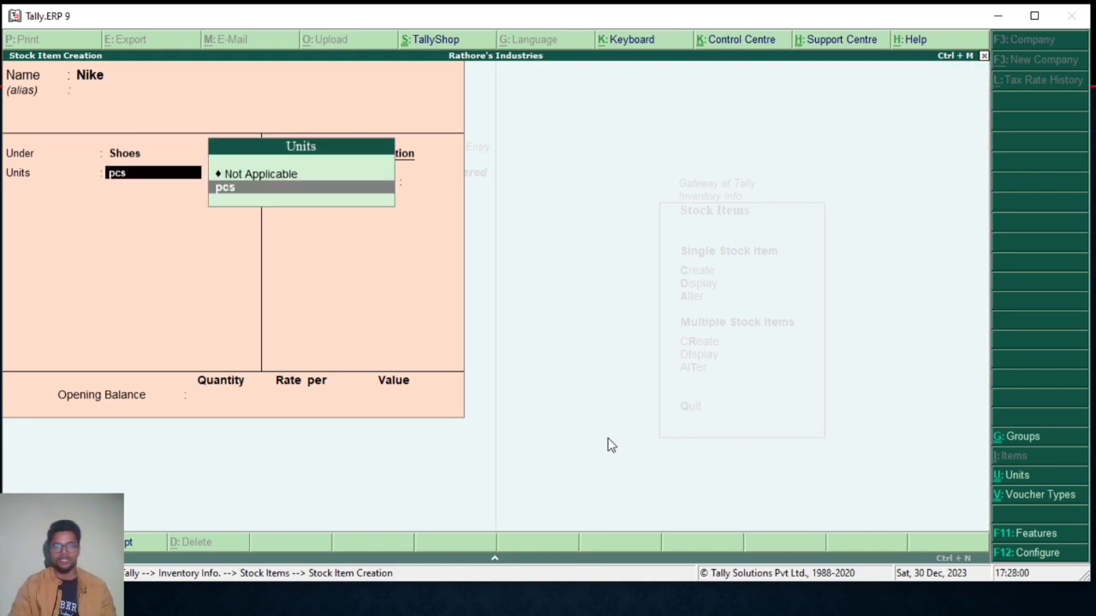
pyautogui.press('Return')
pyautogui.press('Return')
pyautogui.press('Return')
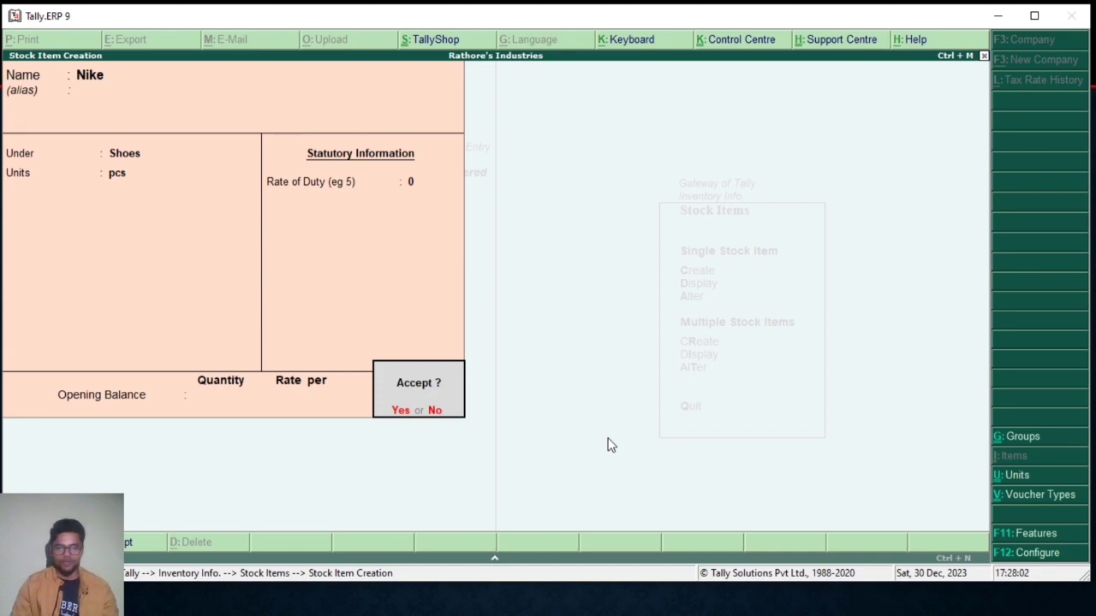
pyautogui.press('Return')
pyautogui.press('Escape')
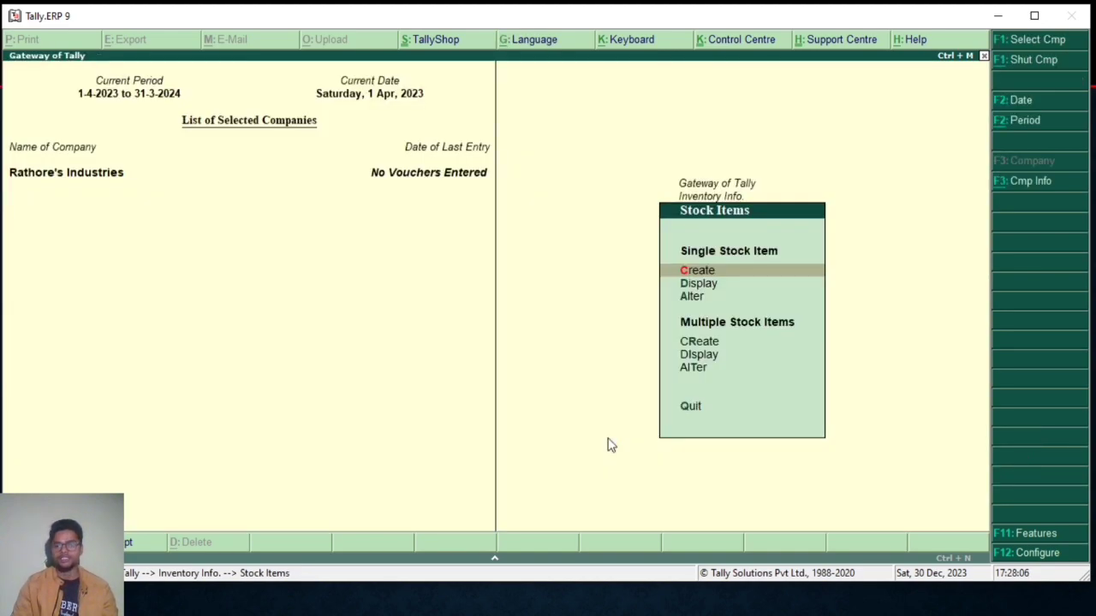
# Check the closing stock in the Stock Summary report and return to the Gateway of Tally.
pyautogui.press('Escape')
pyautogui.press('Escape')
pyautogui.press('Down')
pyautogui.press('Down')
pyautogui.press('Down')
pyautogui.press('Down')
pyautogui.press('Down')
pyautogui.press('Down')
pyautogui.press('Down')
pyautogui.press('Return')
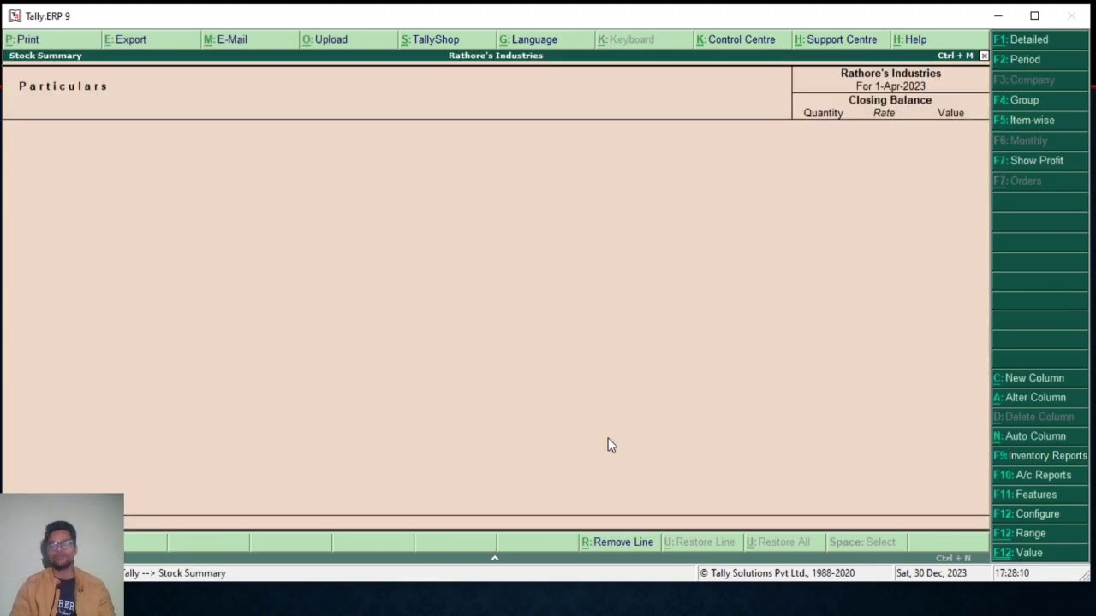
pyautogui.press('Escape')
# Open the accounting vouchers and switch to a new purchase voucher.
pyautogui.press('Up')
pyautogui.press('Up')
pyautogui.press('Up')
pyautogui.press('Up')
pyautogui.press('Up')
pyautogui.press('Up')
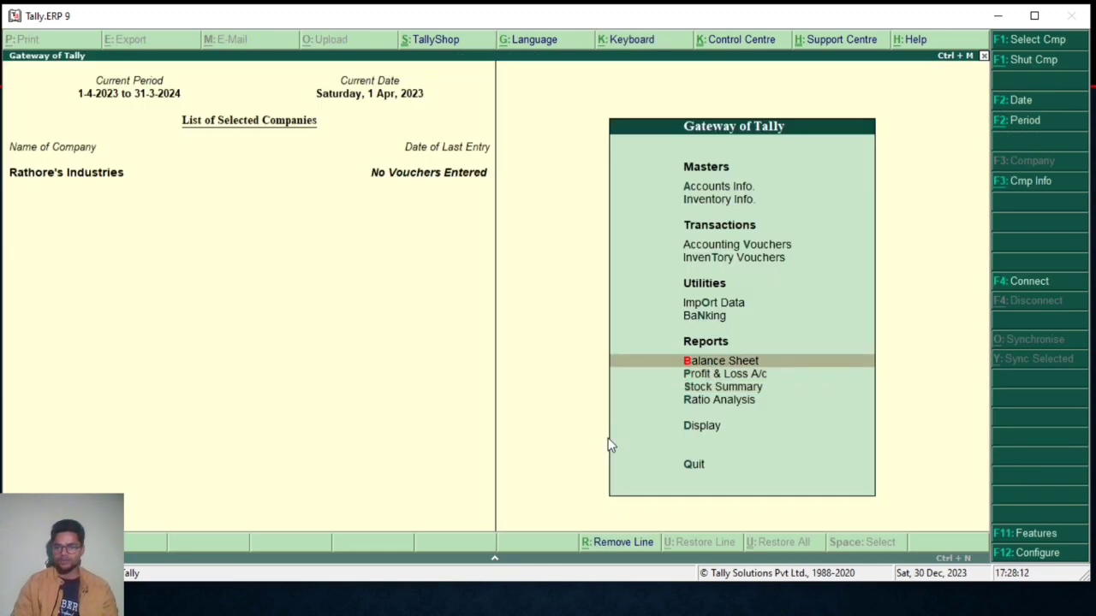
pyautogui.press('Return')
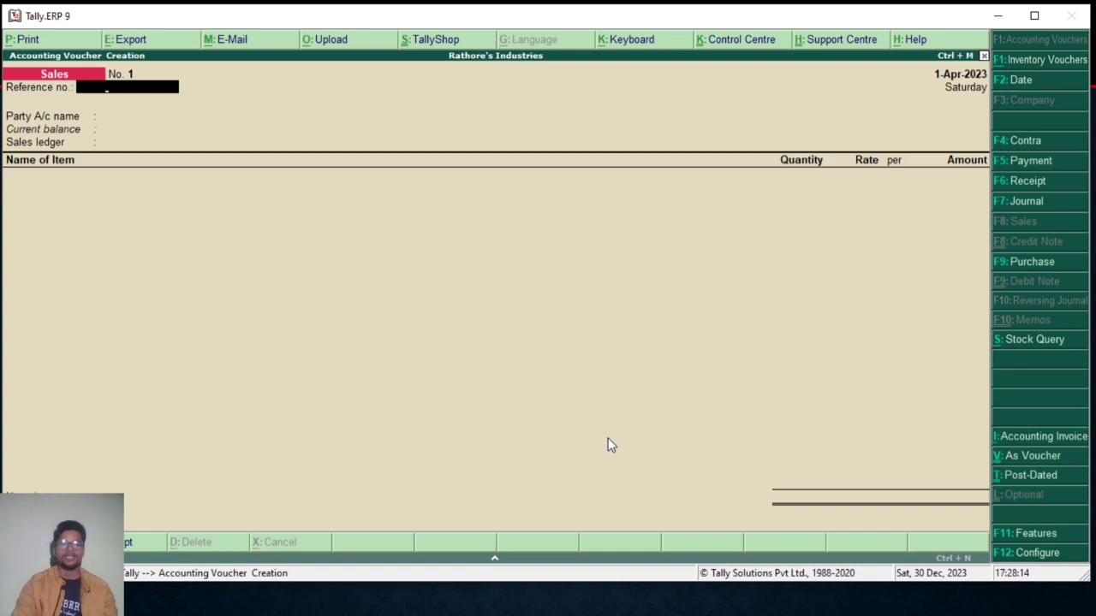
pyautogui.press('F9')
# Set the voucher's party account to Cash and its purchase ledger to Shoe Pur A/c, leaving the supplier invoice number blank.
pyautogui.press('Return')
pyautogui.press('Return')
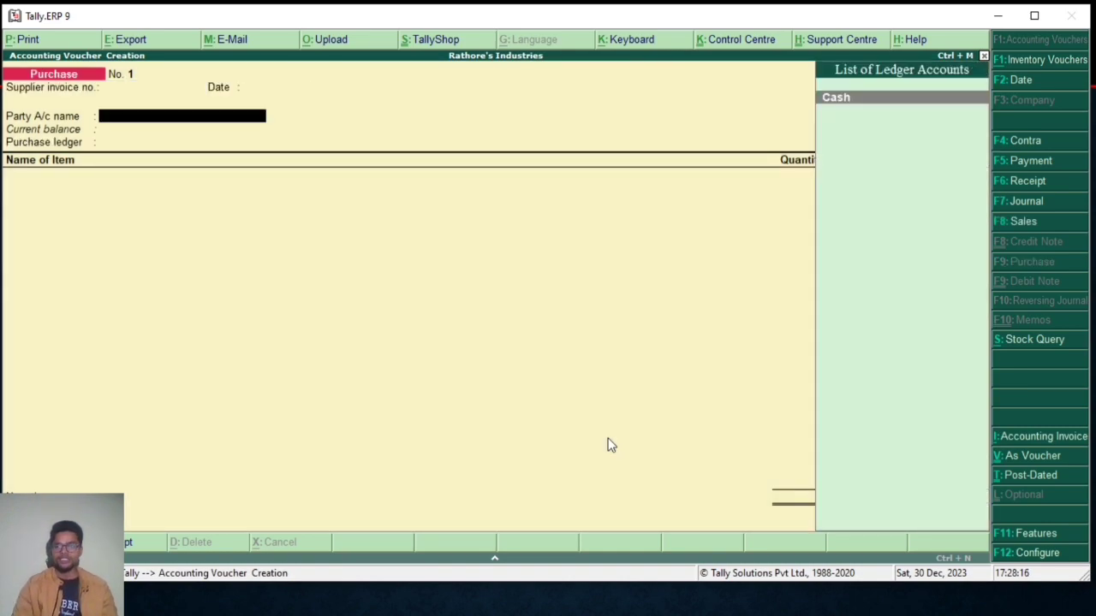
pyautogui.press('Return')
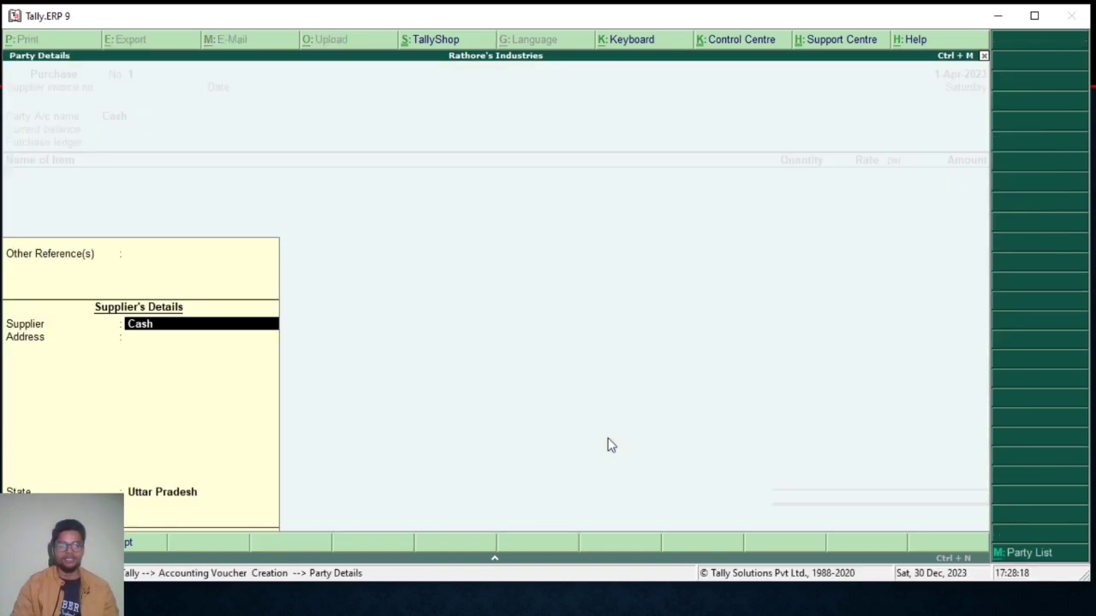
pyautogui.press('Return')
pyautogui.press('Return')
pyautogui.press('Return')
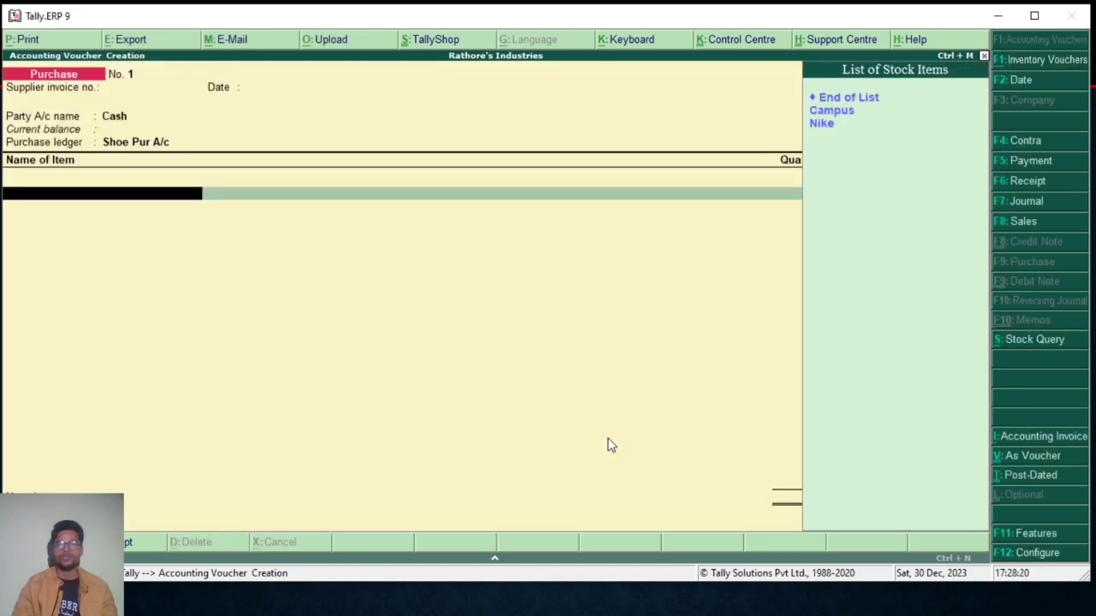
# Add the item Campus to the purchase voucher with a quantity of 200 pcs at a rate of 2000 per piece.
pyautogui.press('Down')
pyautogui.press('Return')
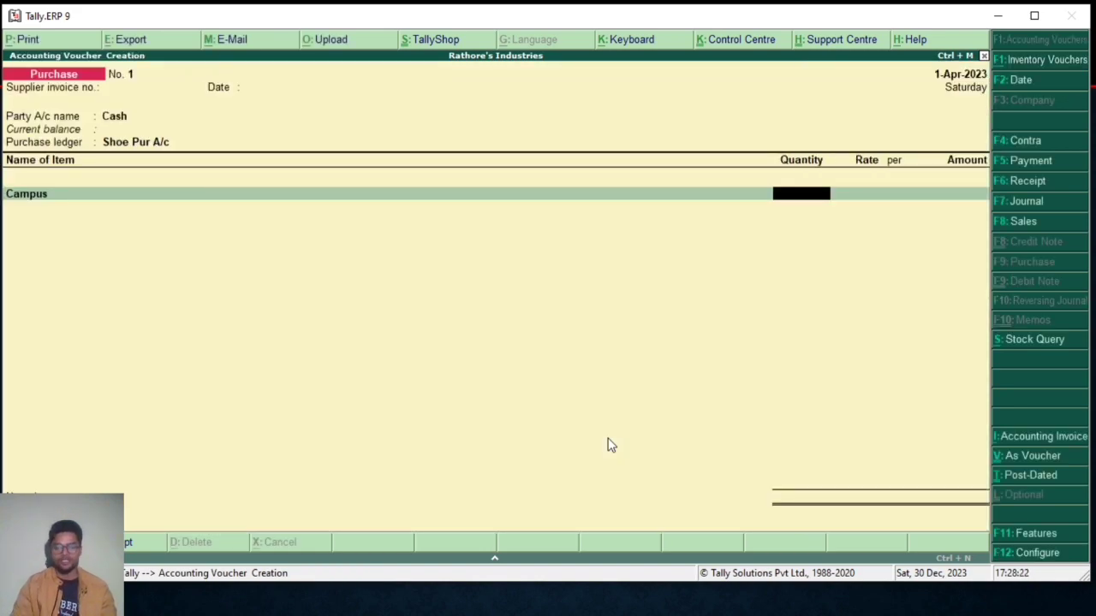
pyautogui.write('200')
pyautogui.press('Return')
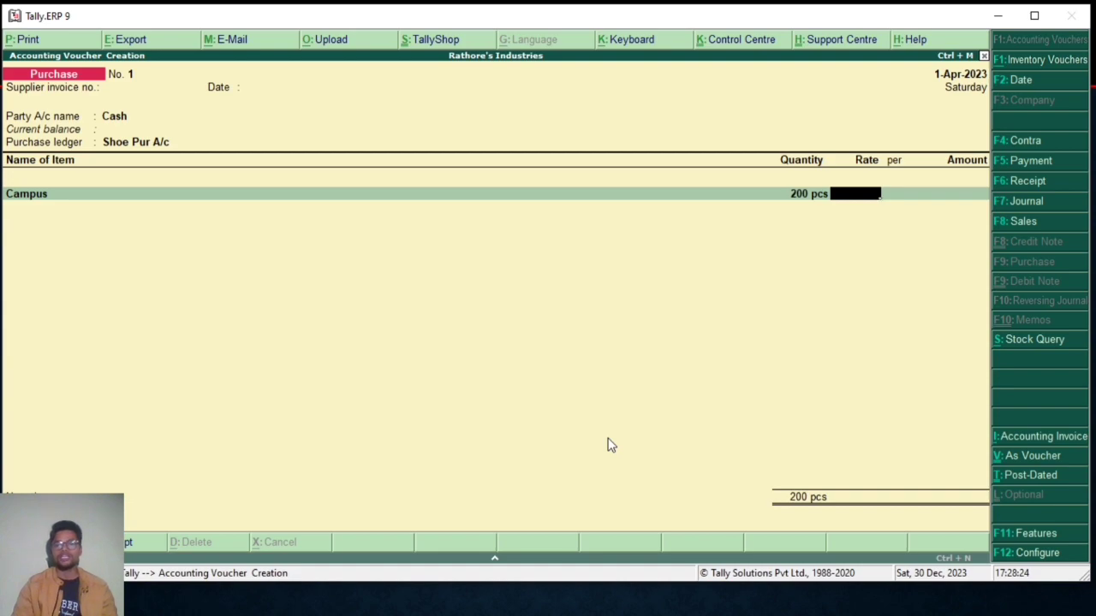
pyautogui.write('2000')
pyautogui.press('Return')
pyautogui.press('Return')
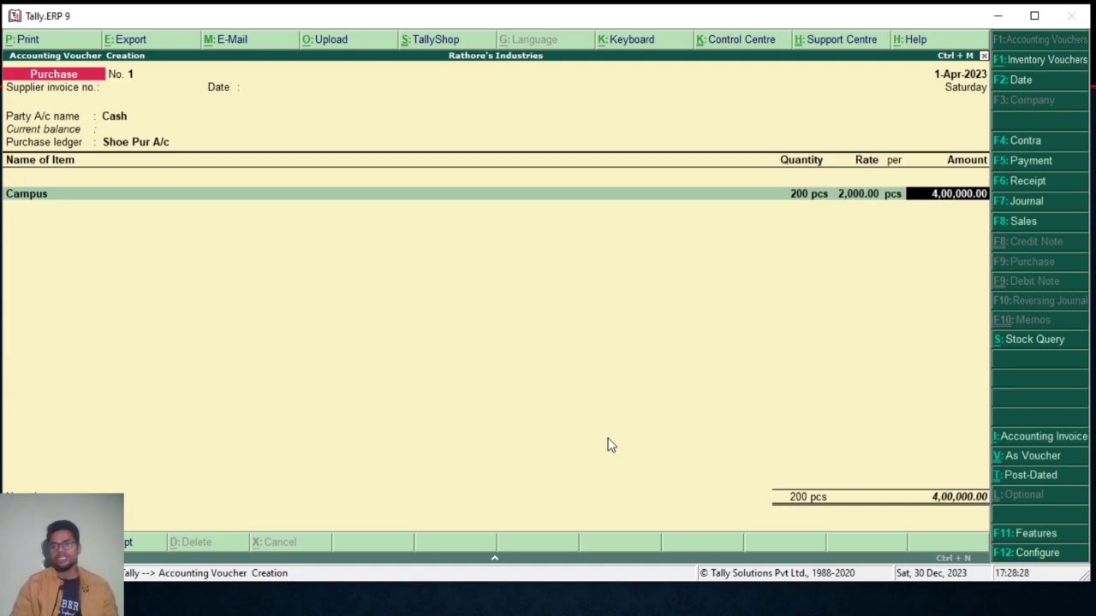
pyautogui.press('Return')
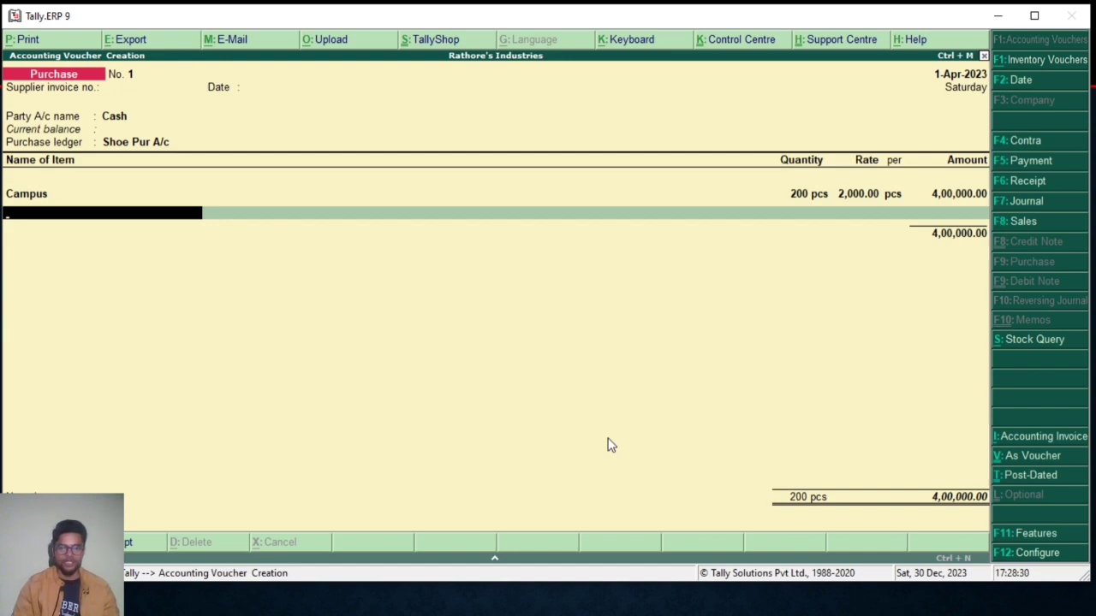
# Add the item Nike with a quantity of 100 pcs at a rate of 4000 per piece and end the item list.
pyautogui.press('Down')
pyautogui.press('Down')
pyautogui.press('Return')
pyautogui.write('100')
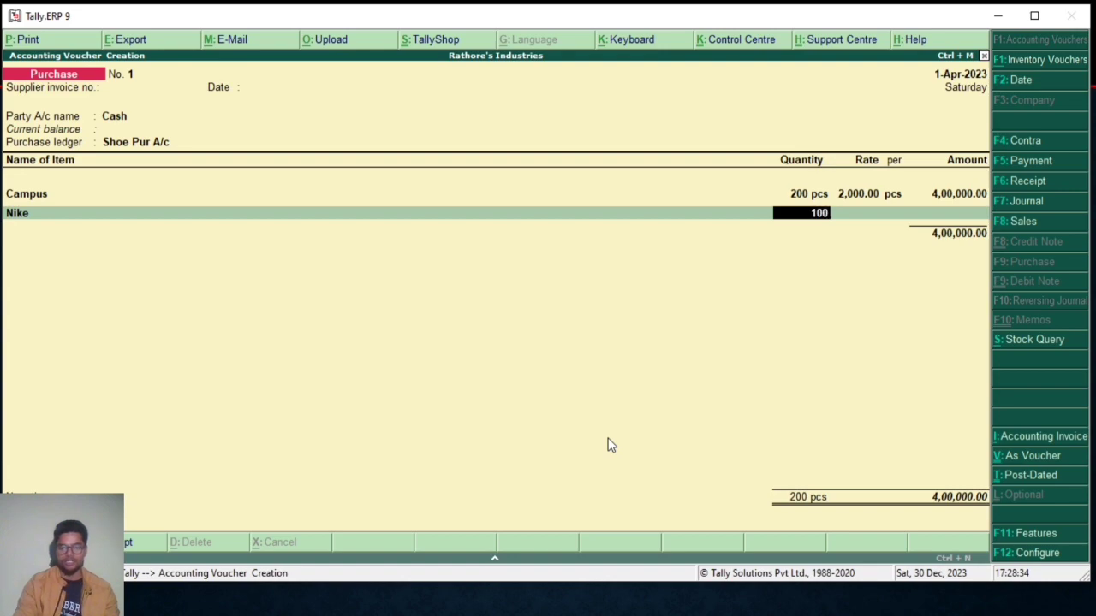
pyautogui.press('Return')
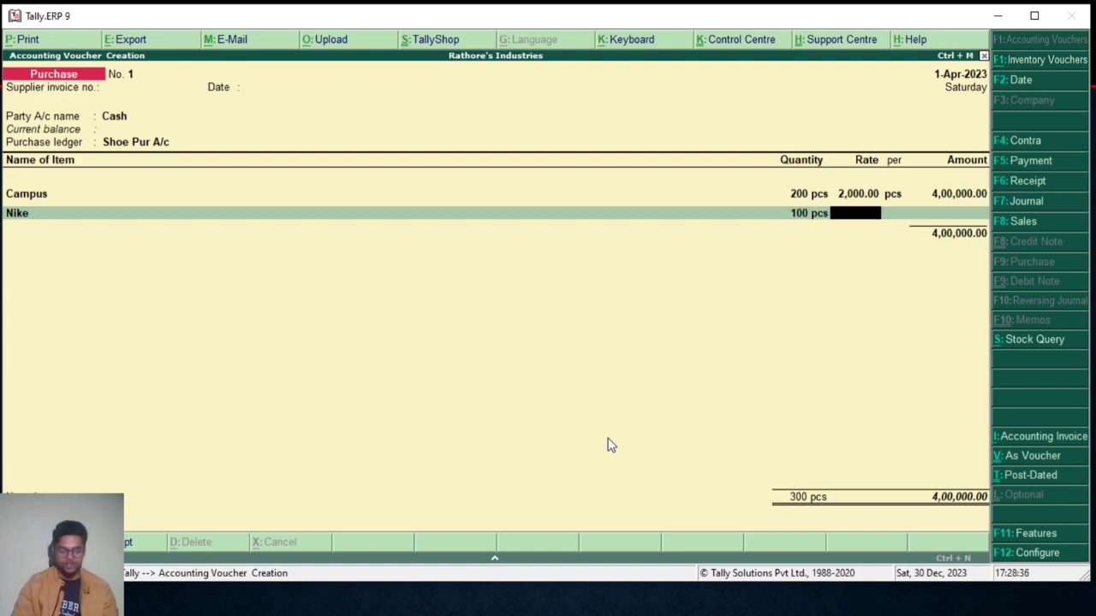
pyautogui.write('4,00')
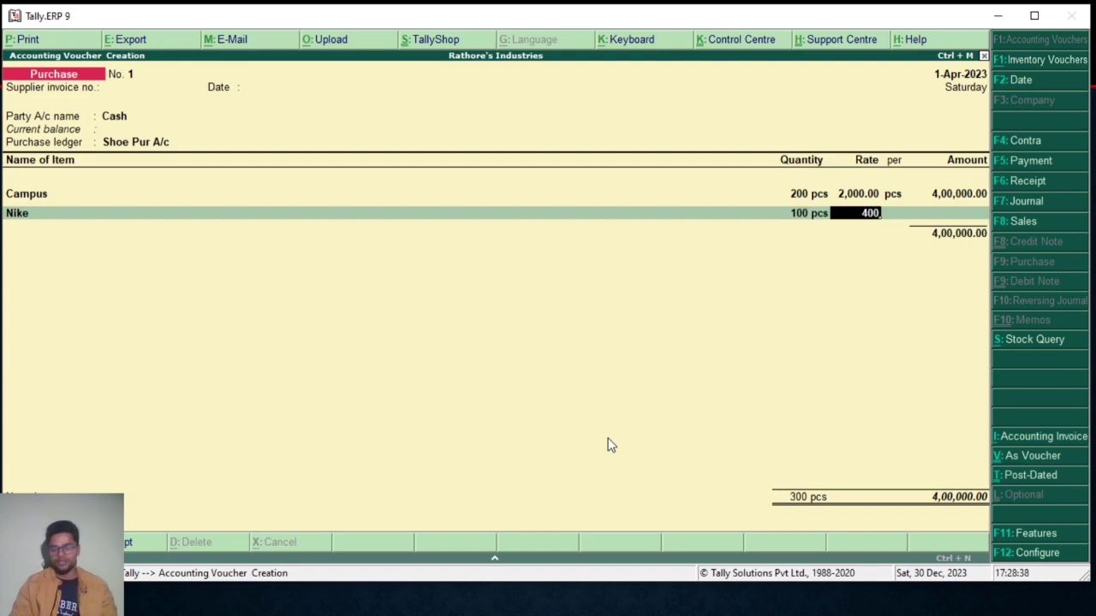
pyautogui.write('0')
pyautogui.press('Return')
pyautogui.press('Return')
pyautogui.press('Return')
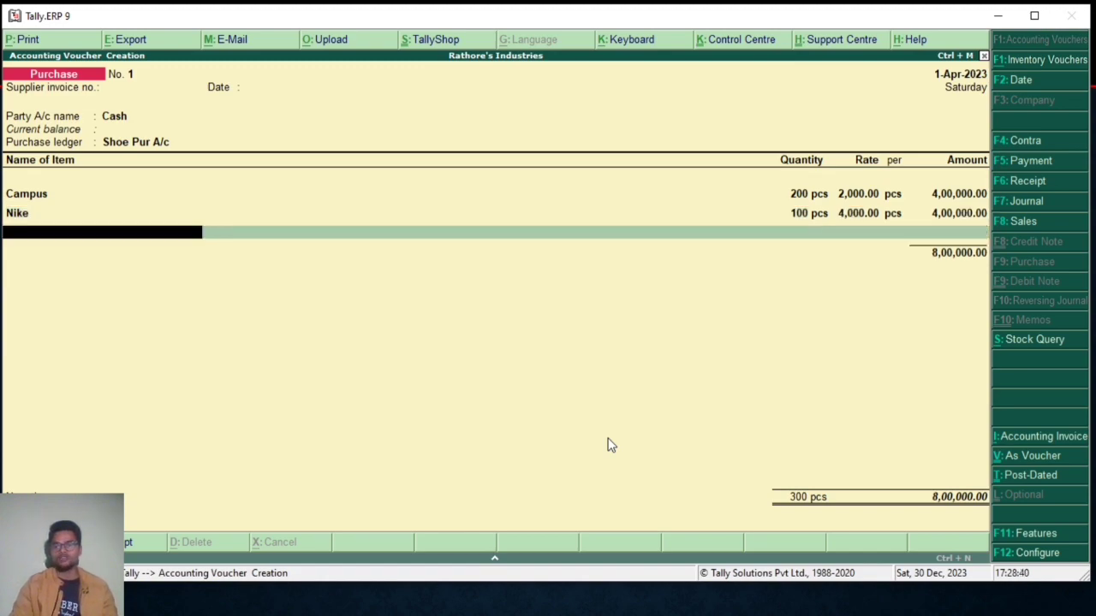
pyautogui.press('Return')
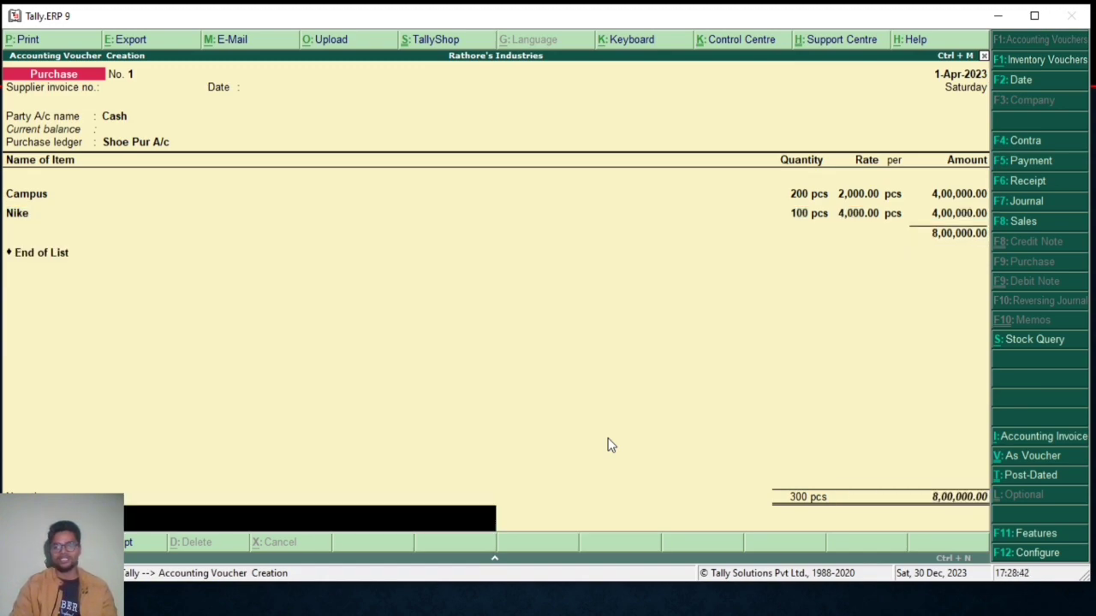
# Accept the purchase voucher with a blank narration and leave voucher entry.
pyautogui.press('Return')
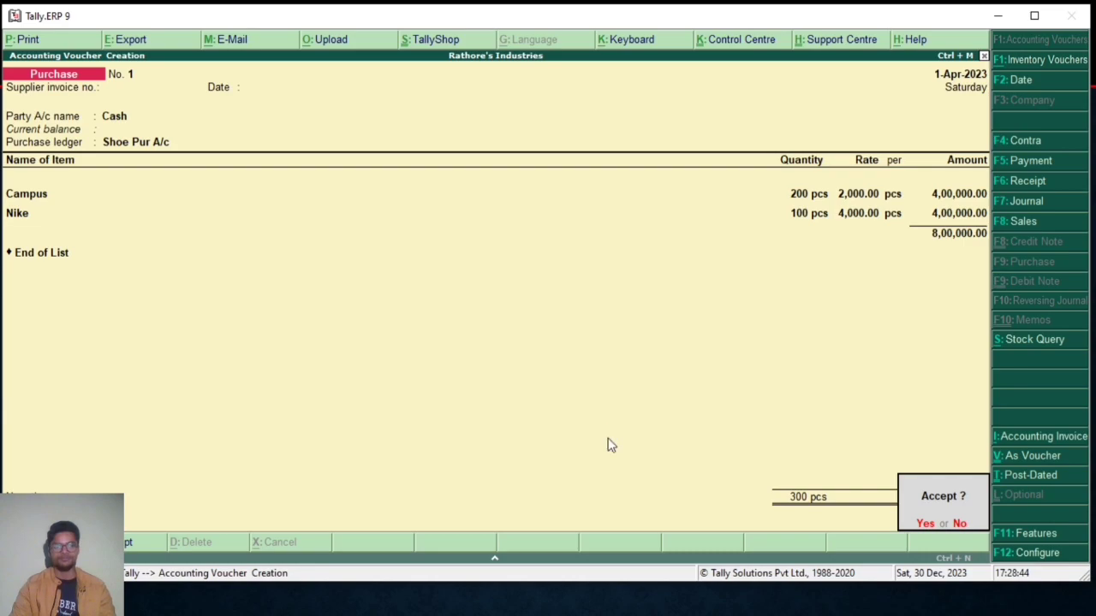
pyautogui.press('y')
pyautogui.press('Escape')
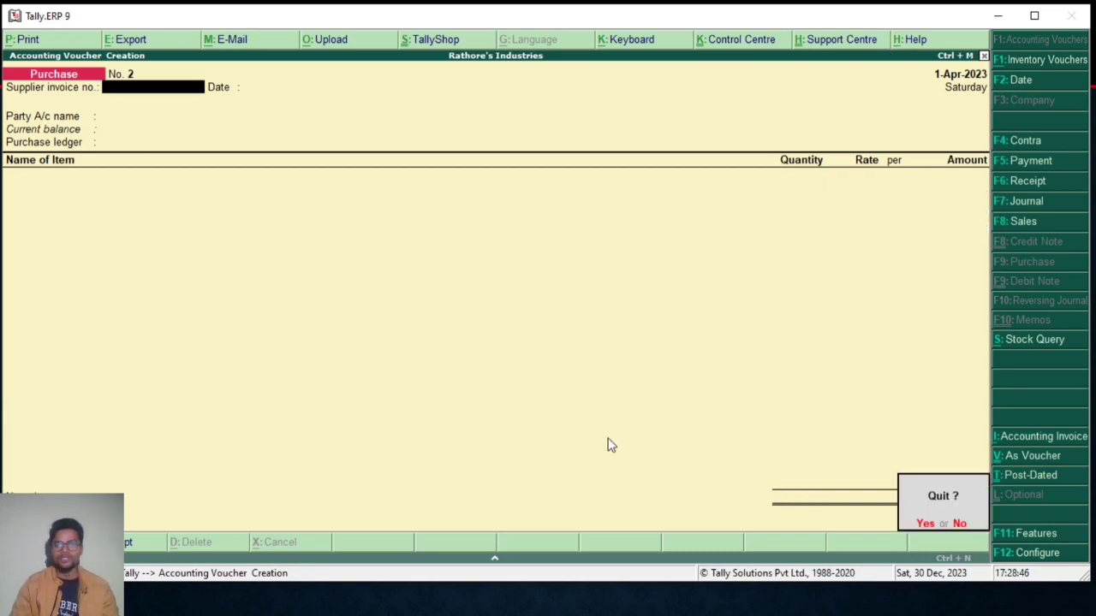
pyautogui.press('y')
# Examine the detailed stock summary for the Campus and Nike quantities, rates and values, and return to the gateway.
pyautogui.press('Down')
pyautogui.press('Down')
pyautogui.press('Down')
pyautogui.press('Down')
pyautogui.press('Down')
pyautogui.press('Down')
pyautogui.press('Down')
pyautogui.press('Up')
pyautogui.press('Return')
pyautogui.hotkey('alt', 'F1')
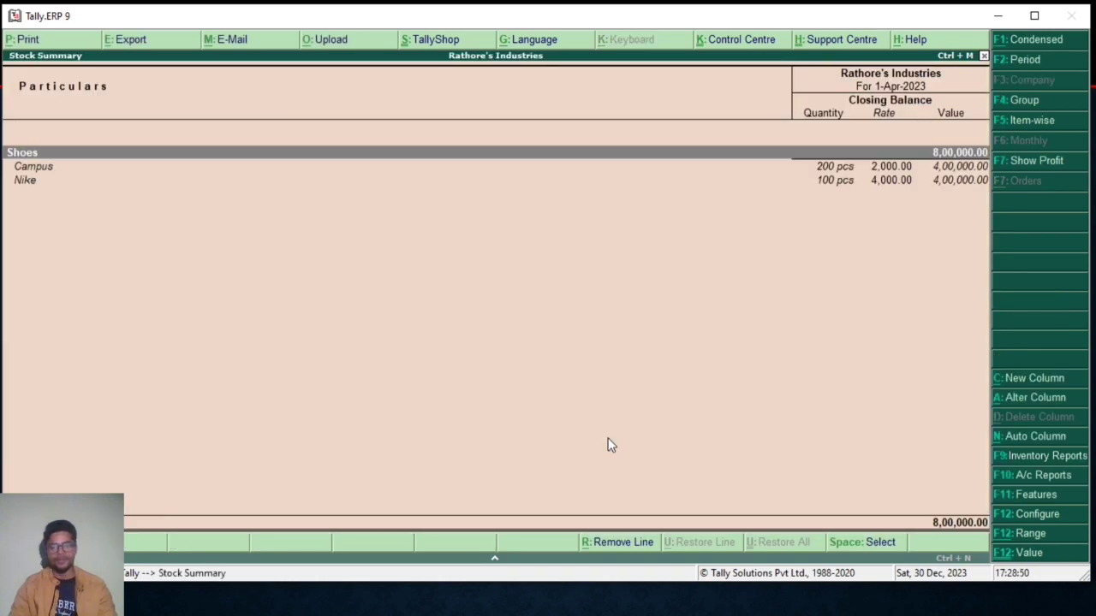
pyautogui.press('Down')
pyautogui.press('Down')
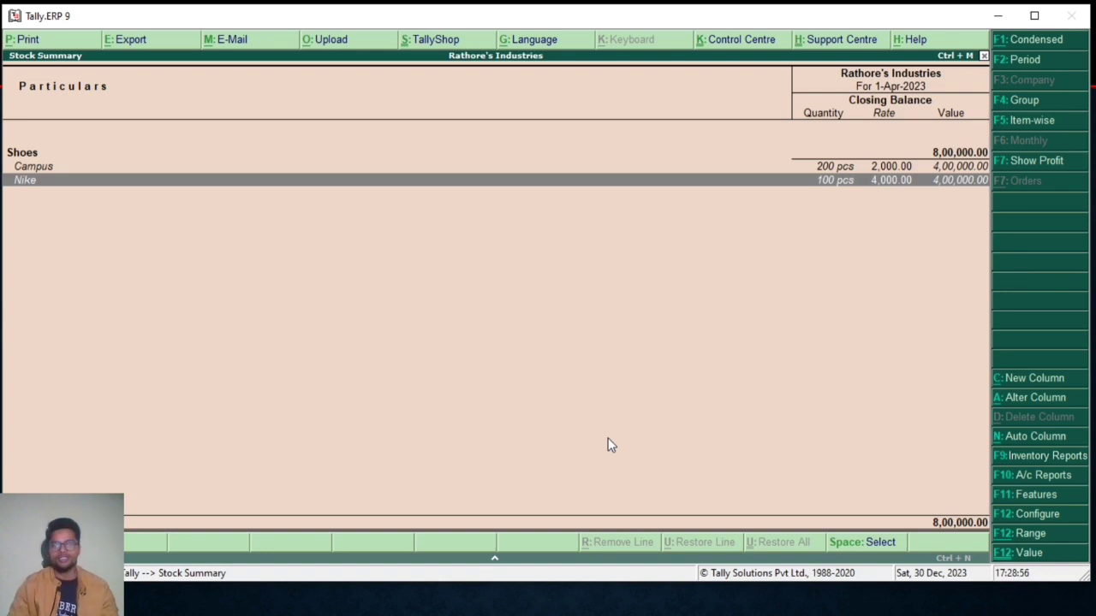
pyautogui.press('Escape')
# In the company's inventory features, enable debit and credit notes and the recording of both in invoice mode.
pyautogui.press('Up')
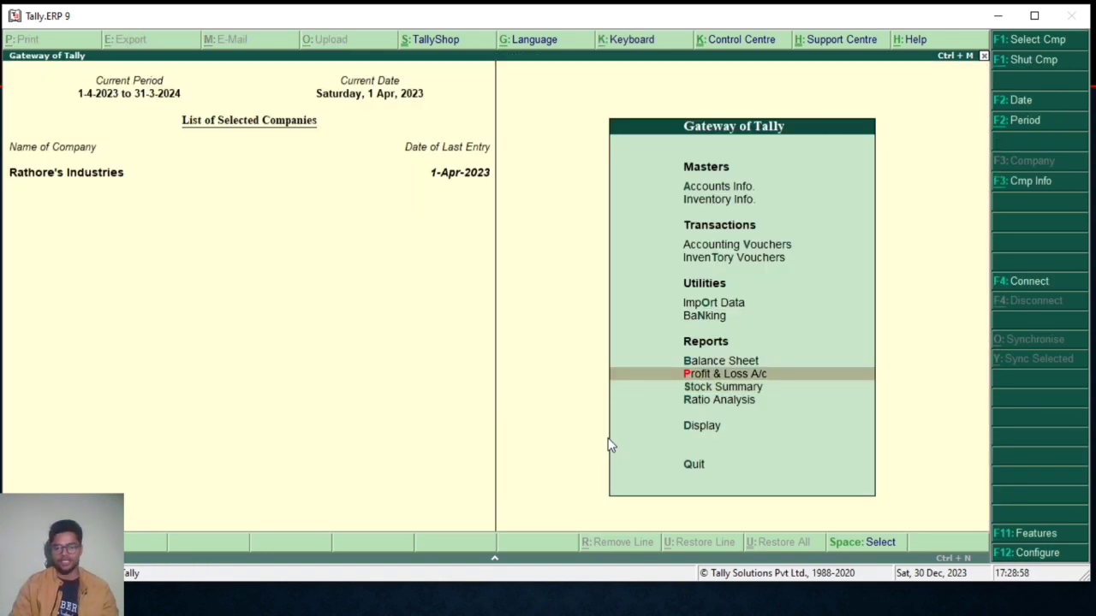
pyautogui.press('Up')
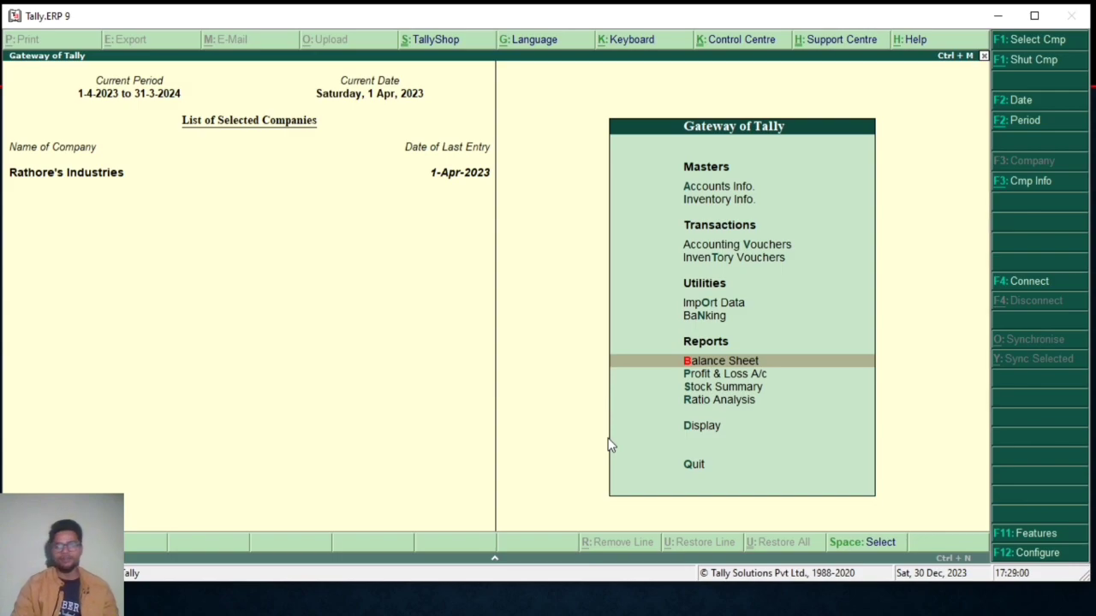
pyautogui.press('F11')
pyautogui.press('F2')
pyautogui.press('Return')
pyautogui.press('Return')
pyautogui.press('Return')
pyautogui.press('Return')
pyautogui.press('Return')
pyautogui.press('Return')
pyautogui.press('Return')
pyautogui.press('Return')
pyautogui.press('Return')
pyautogui.press('Return')
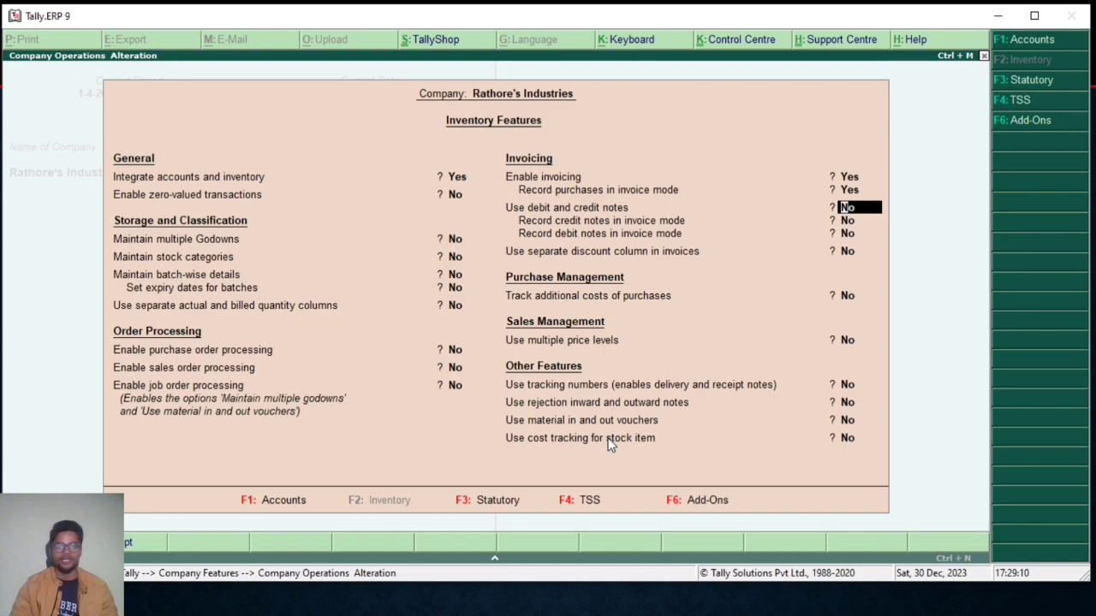
pyautogui.write('y')
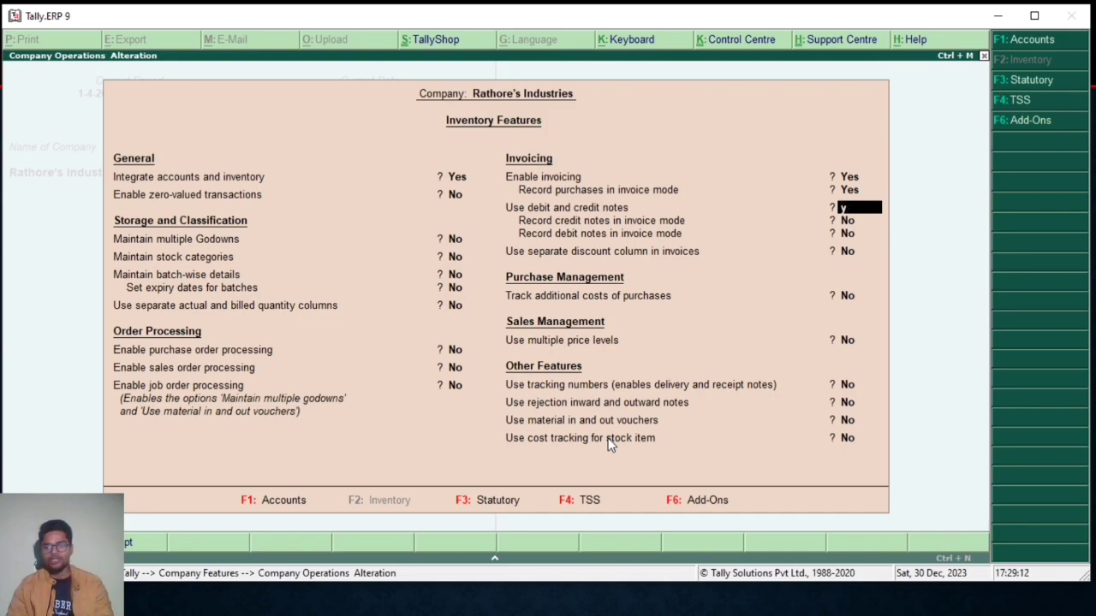
pyautogui.press('Return')
pyautogui.write('y')
pyautogui.press('Return')
pyautogui.write('y')
pyautogui.press('Return')
# Keep the remaining inventory features as they are and accept the feature settings.
pyautogui.press('Return')
pyautogui.press('Return')
pyautogui.press('Return')
pyautogui.press('Return')
pyautogui.press('Return')
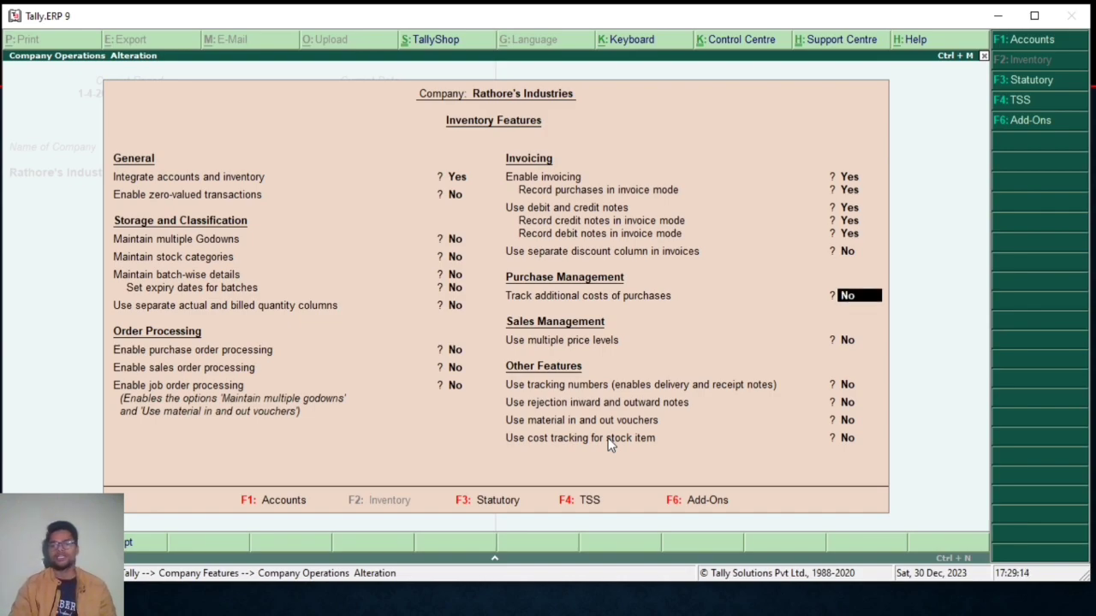
pyautogui.press('Return')
pyautogui.press('Return')
pyautogui.click(607, 438)
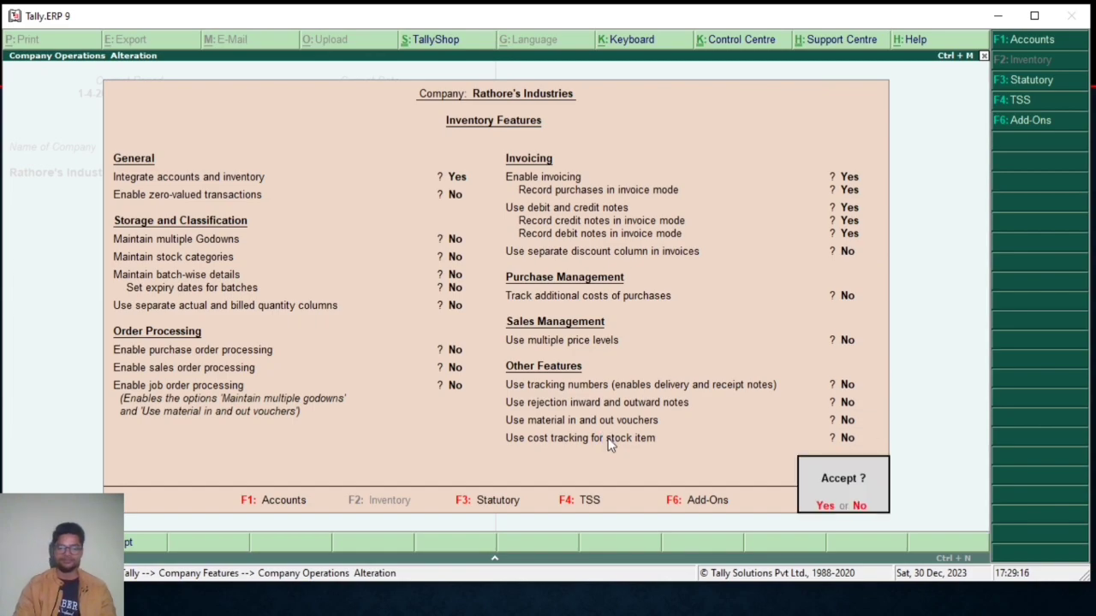
pyautogui.press('y')
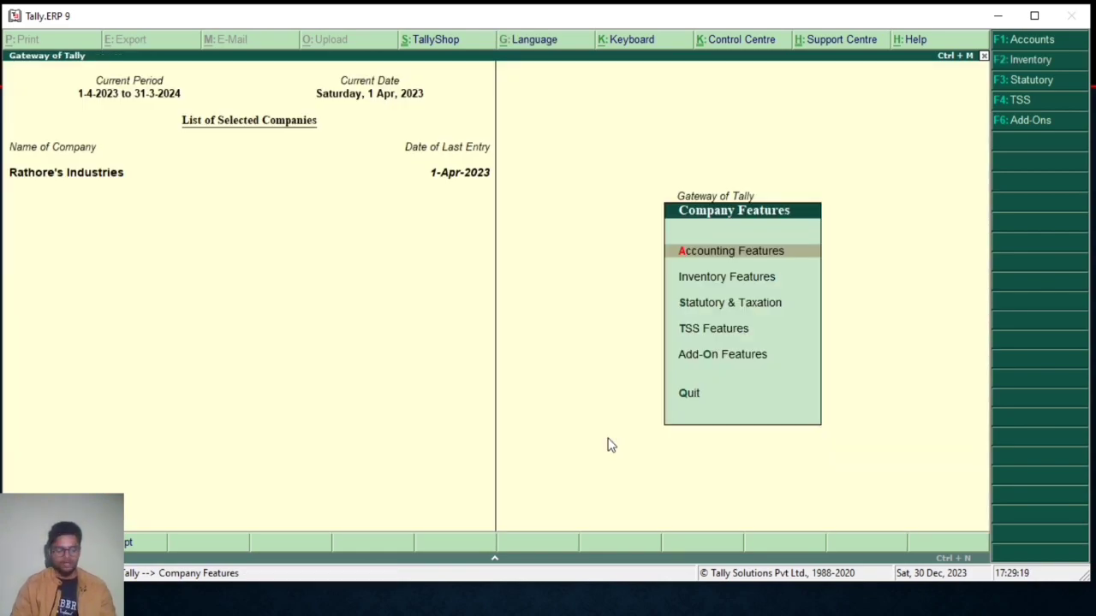
# Open the accounting vouchers and switch to a new debit note.
pyautogui.press('Escape')
pyautogui.press('Up')
pyautogui.press('Up')
pyautogui.press('Up')
pyautogui.press('Up')
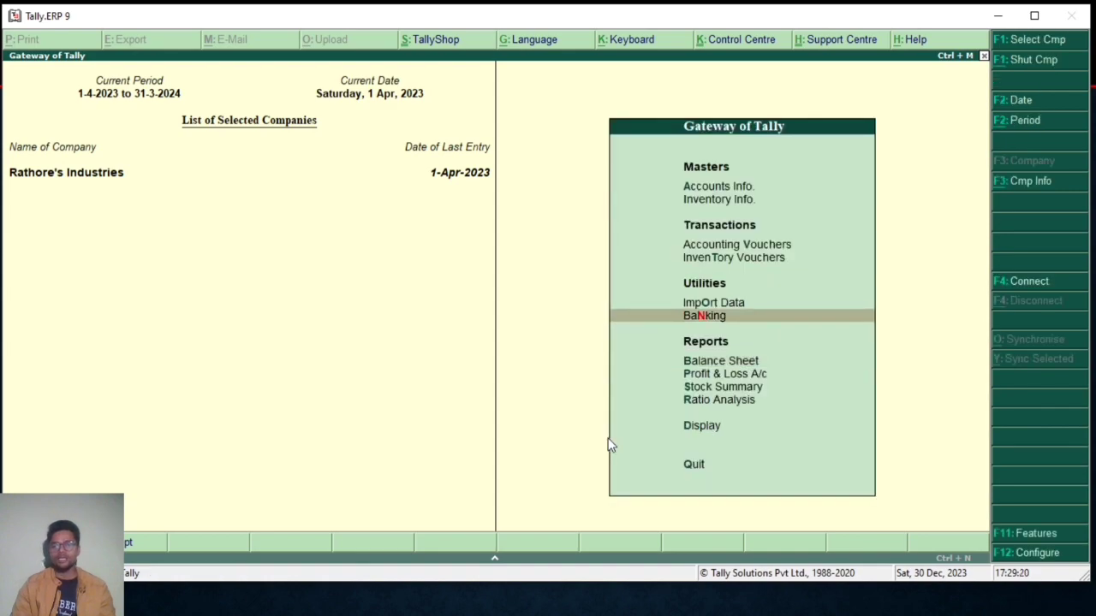
pyautogui.press('Return')
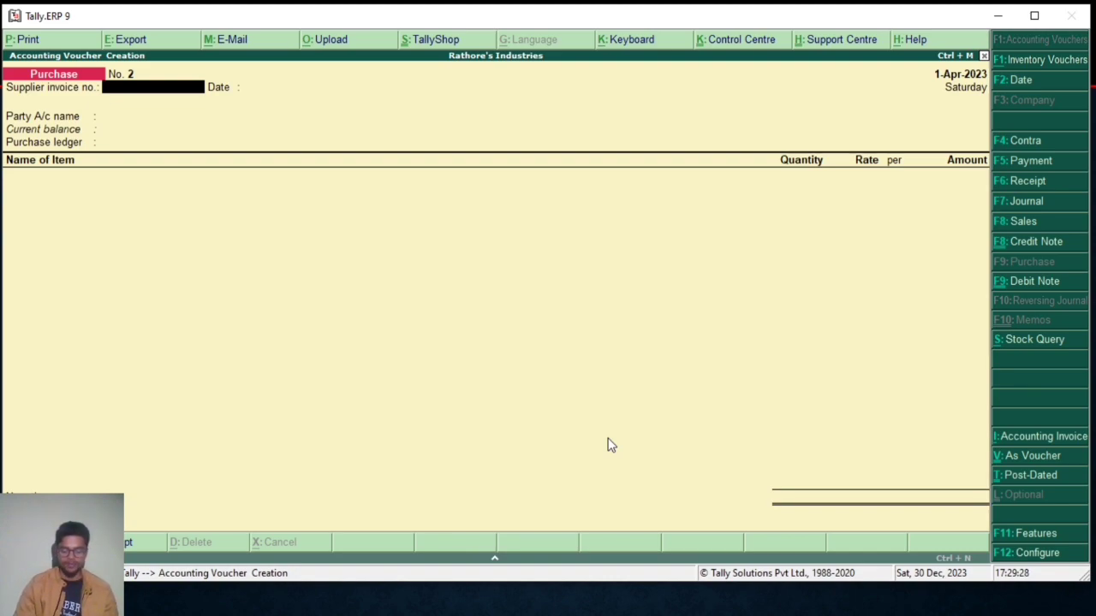
pyautogui.hotkey('ctrl', 'F9')
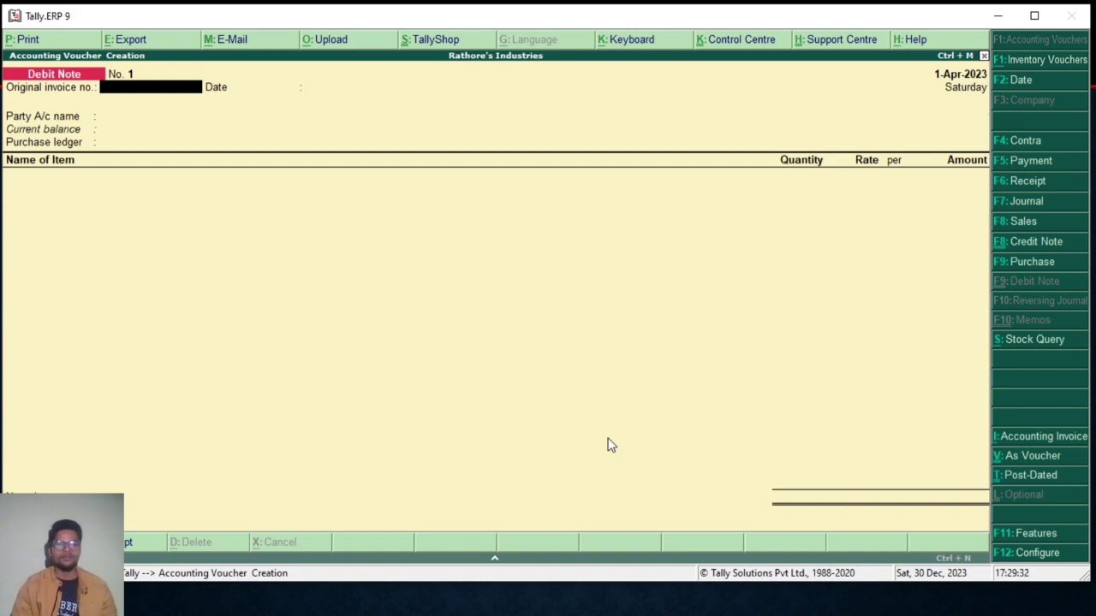
# Set the debit note's party account to Cash and its purchase ledger to Shoe Pur A/c, leaving the original invoice number blank.
pyautogui.press('Return')
pyautogui.press('Return')
pyautogui.press('Return')
pyautogui.press('Return')
pyautogui.press('Return')
pyautogui.press('Return')
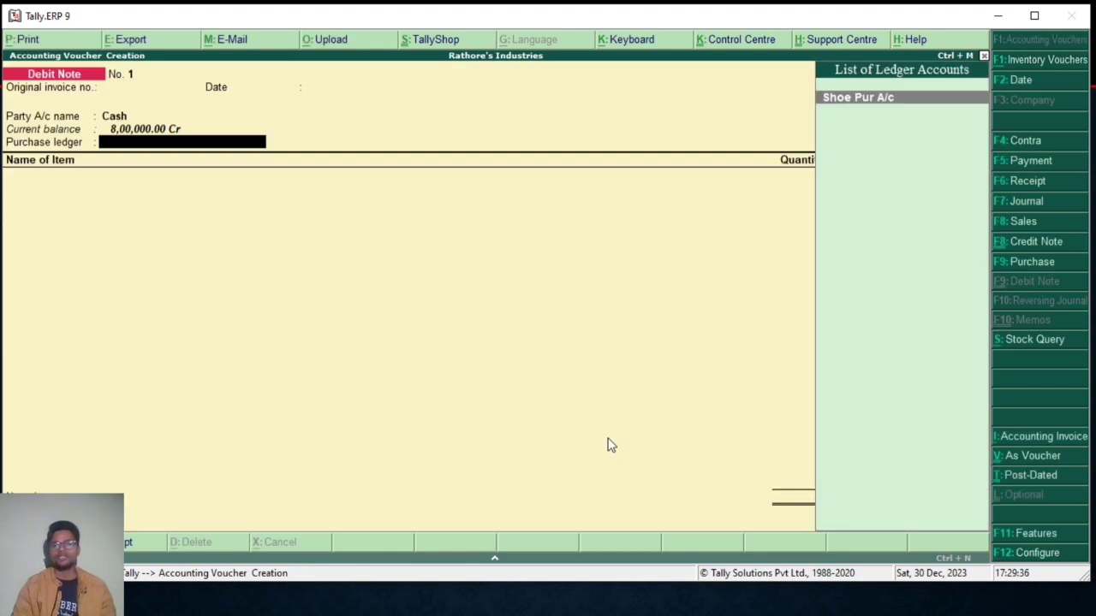
pyautogui.press('Return')
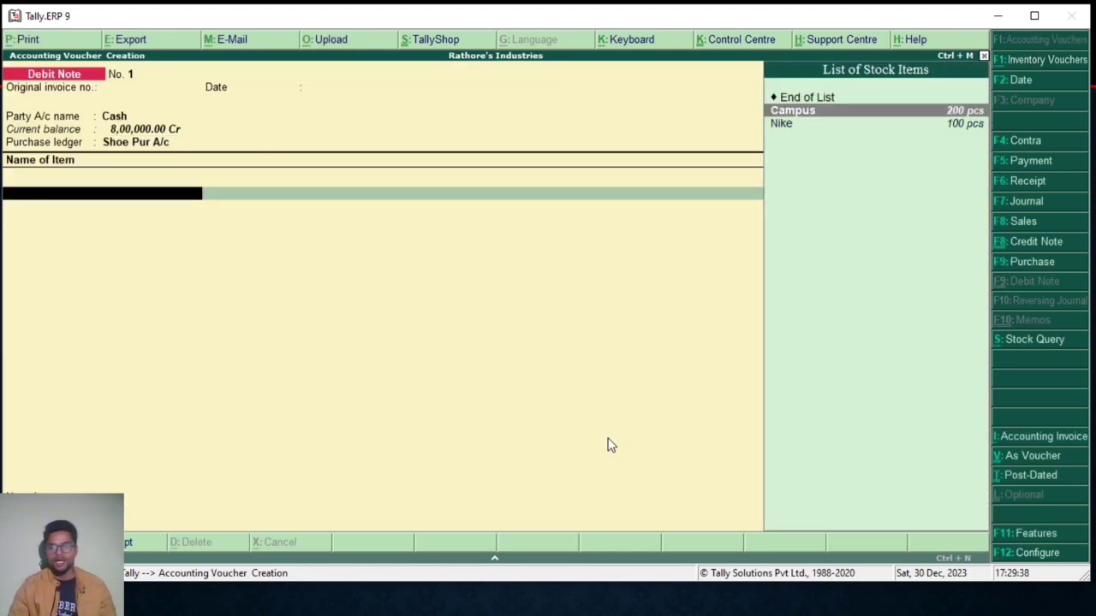
# Add the item Campus to the debit note with a quantity of 20 pcs at a rate of 2,000 per piece.
pyautogui.press('Return')
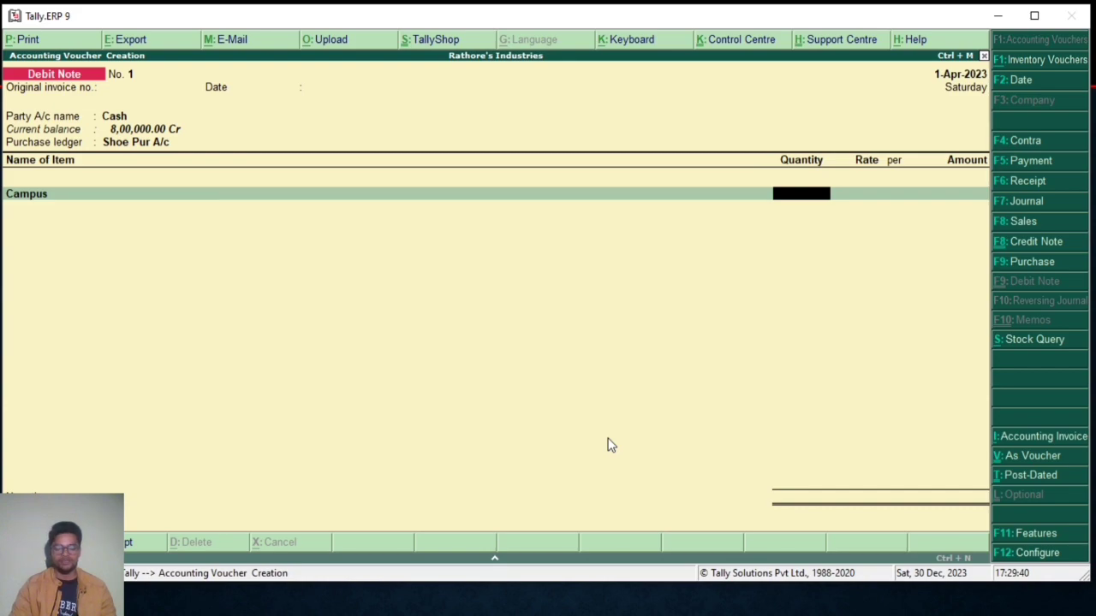
pyautogui.write('20')
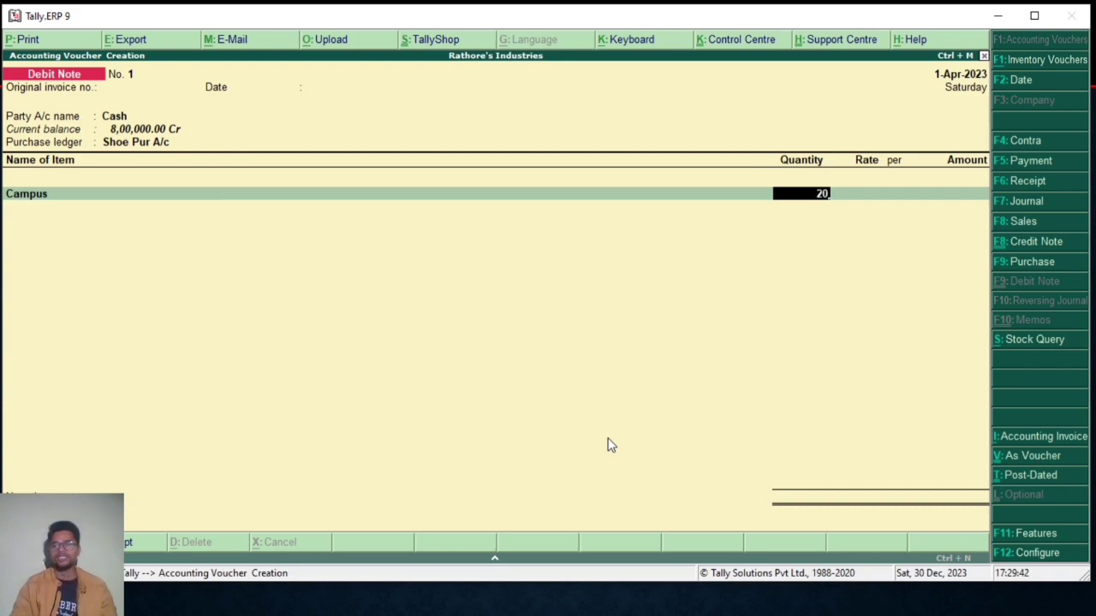
pyautogui.press('Return')
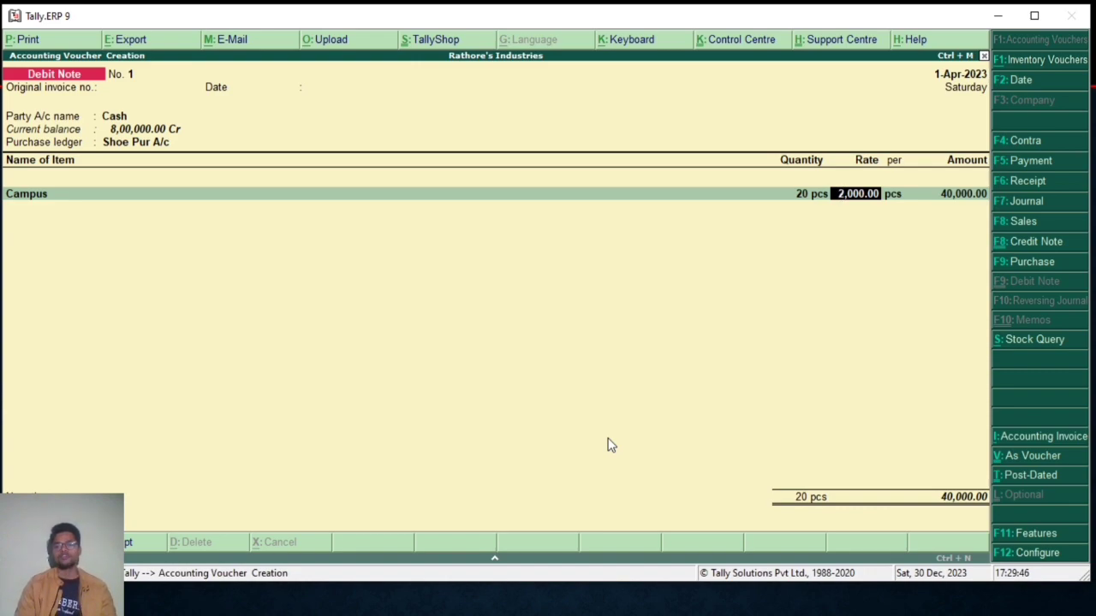
pyautogui.press('Return')
pyautogui.press('Return')
# Add the item Nike to the debit note with 10 pcs at a rate of 4,000 per piece and end the item list.
pyautogui.press('Down')
pyautogui.press('Down')
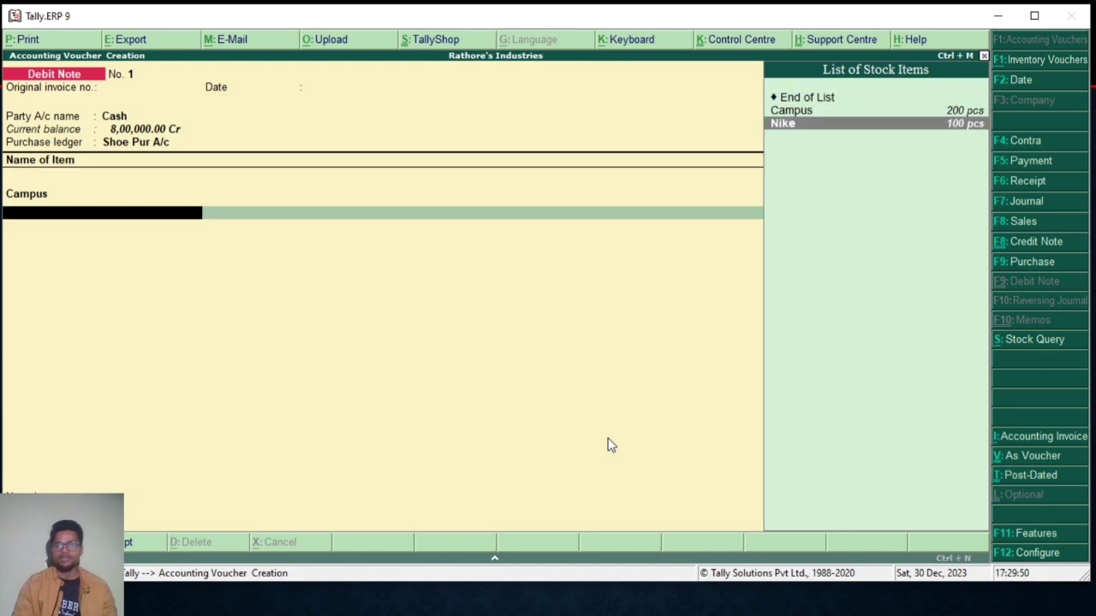
pyautogui.press('Return')
pyautogui.write('10')
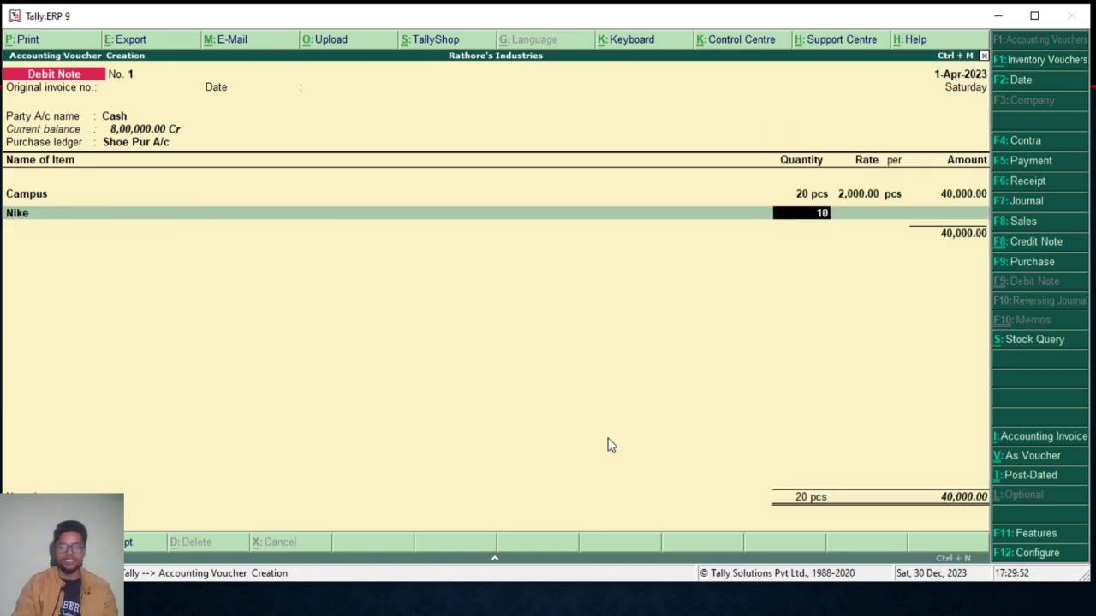
pyautogui.press('Return')
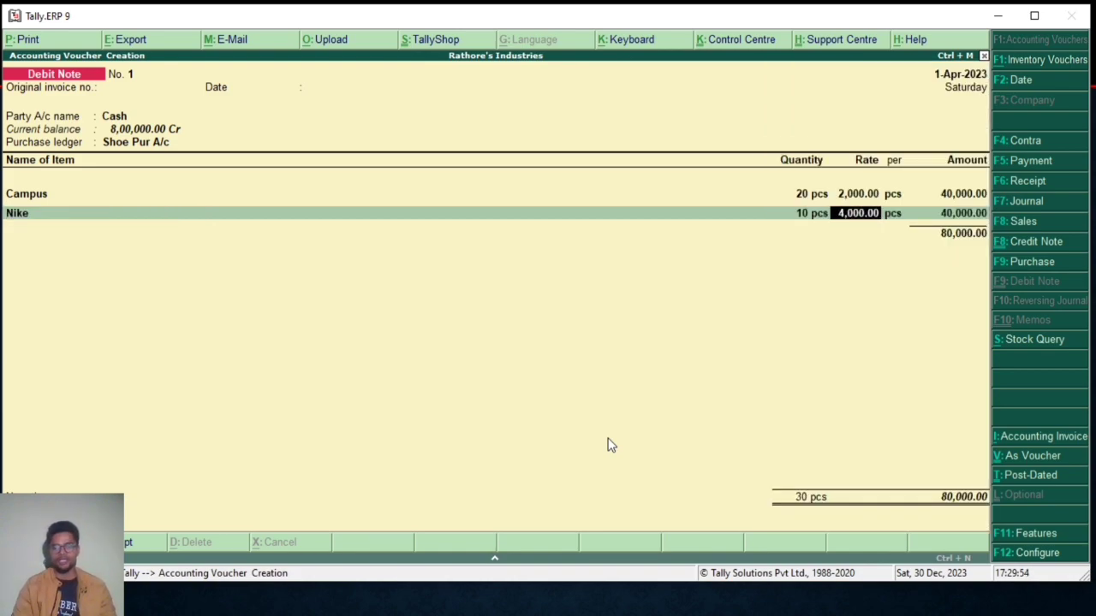
pyautogui.press('Return')
pyautogui.press('Return')
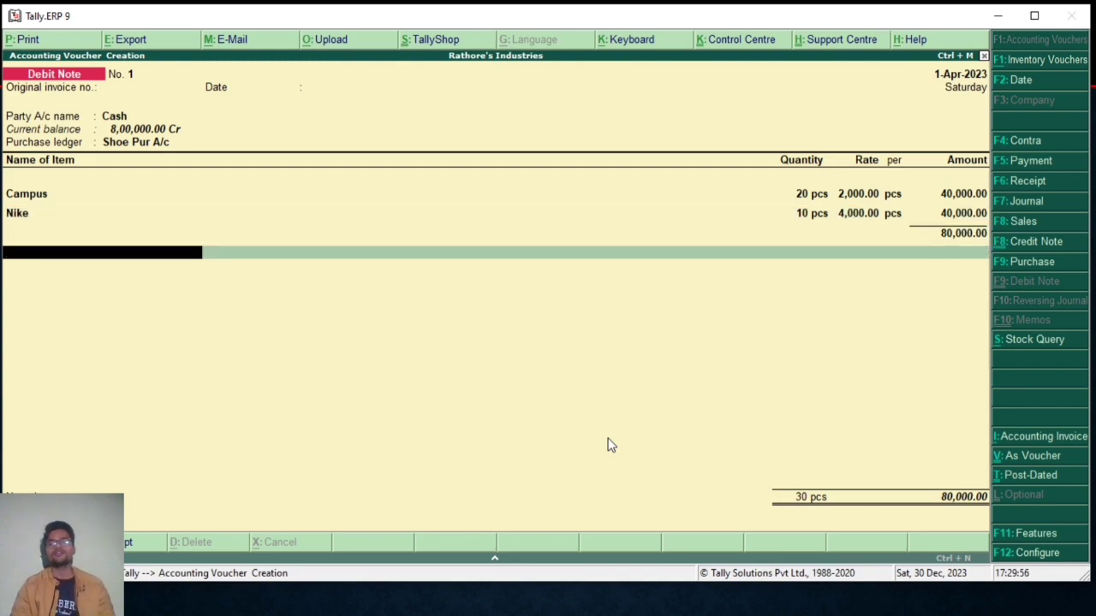
pyautogui.press('Return')
# Accept the debit note without a narration and leave voucher entry.
pyautogui.press('Return')
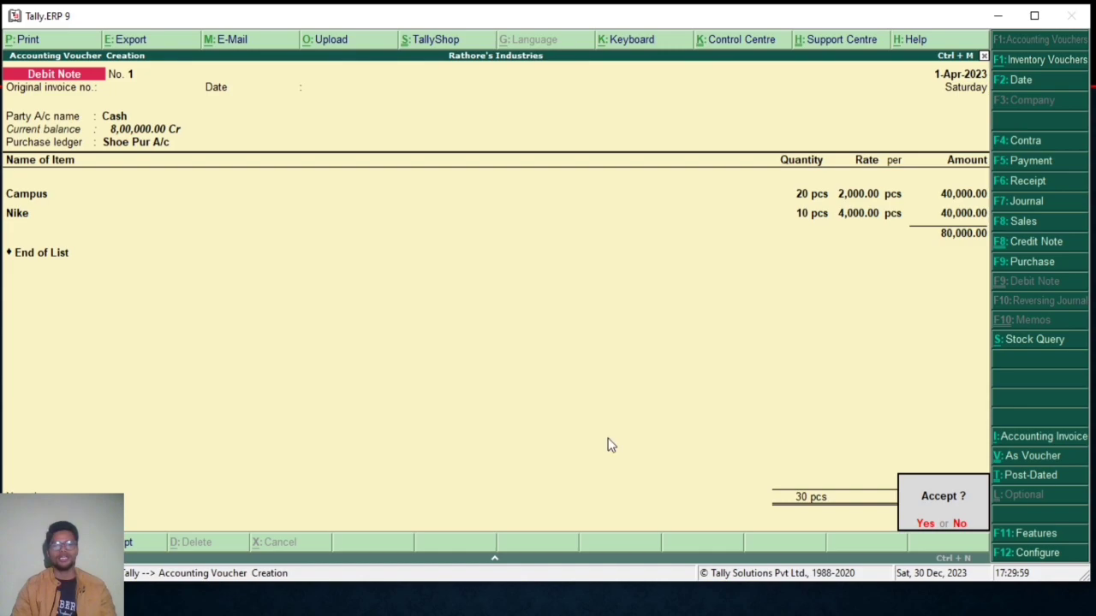
pyautogui.press('Return')
pyautogui.press('Escape')
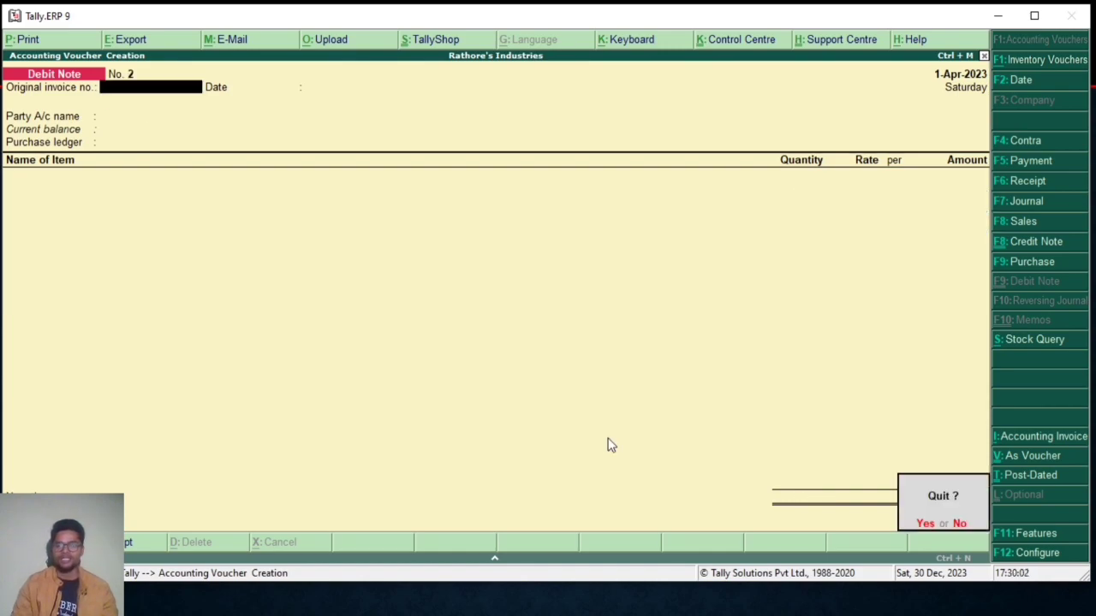
pyautogui.press('Return')
# Check the Campus and Nike closing balances in the detailed stock summary after the purchase return, and go back to the gateway.
pyautogui.press('Down')
pyautogui.press('Down')
pyautogui.press('Down')
pyautogui.press('Down')
pyautogui.press('Down')
pyautogui.press('Down')
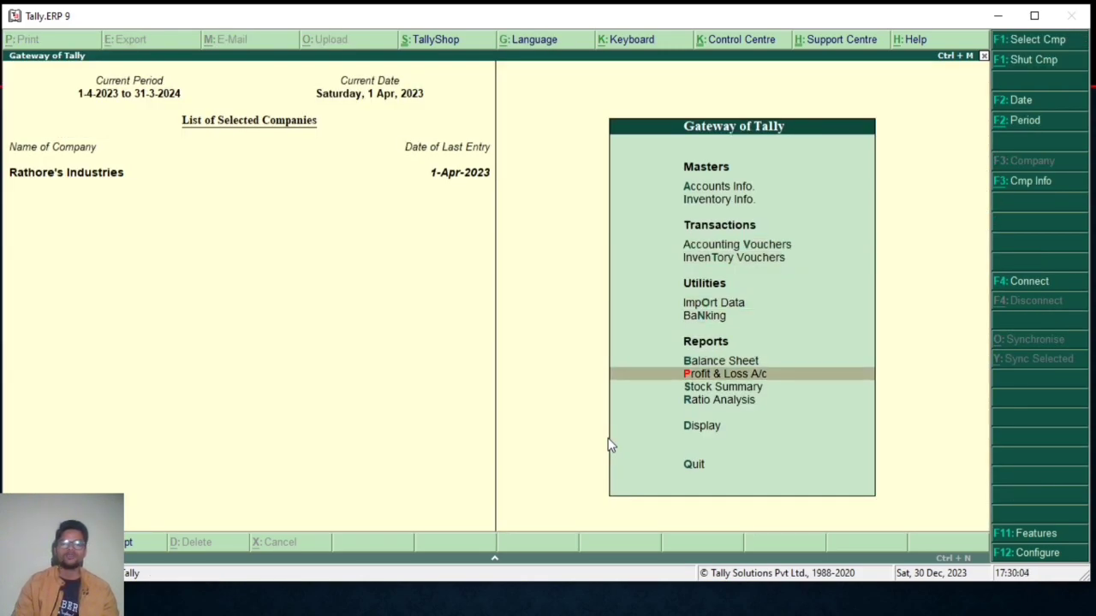
pyautogui.press('Return')
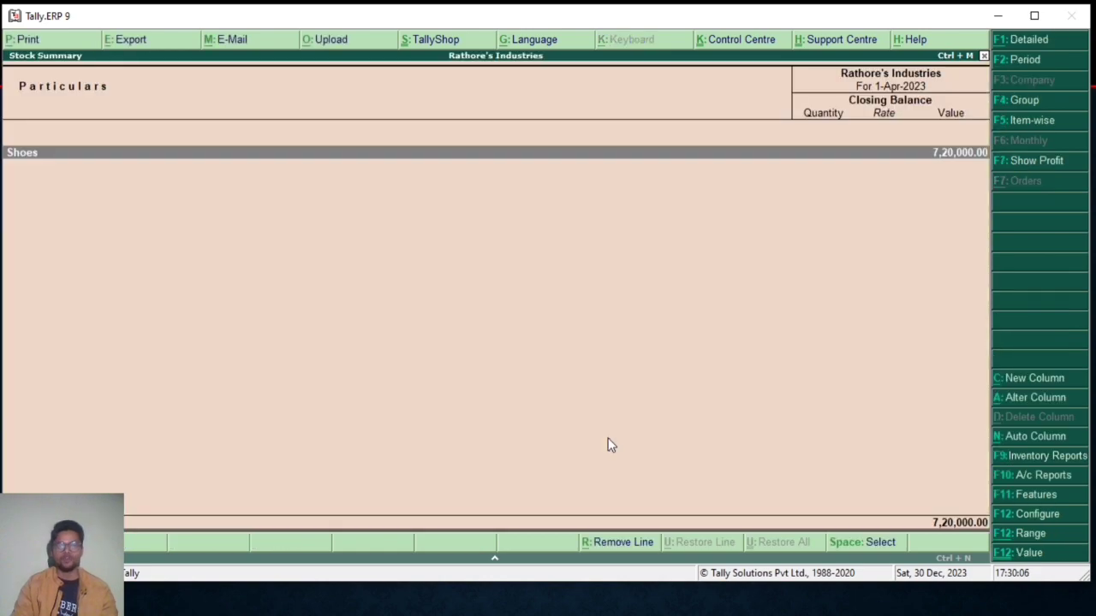
pyautogui.hotkey('alt', 'F1')
pyautogui.press('Down')
pyautogui.press('Down')
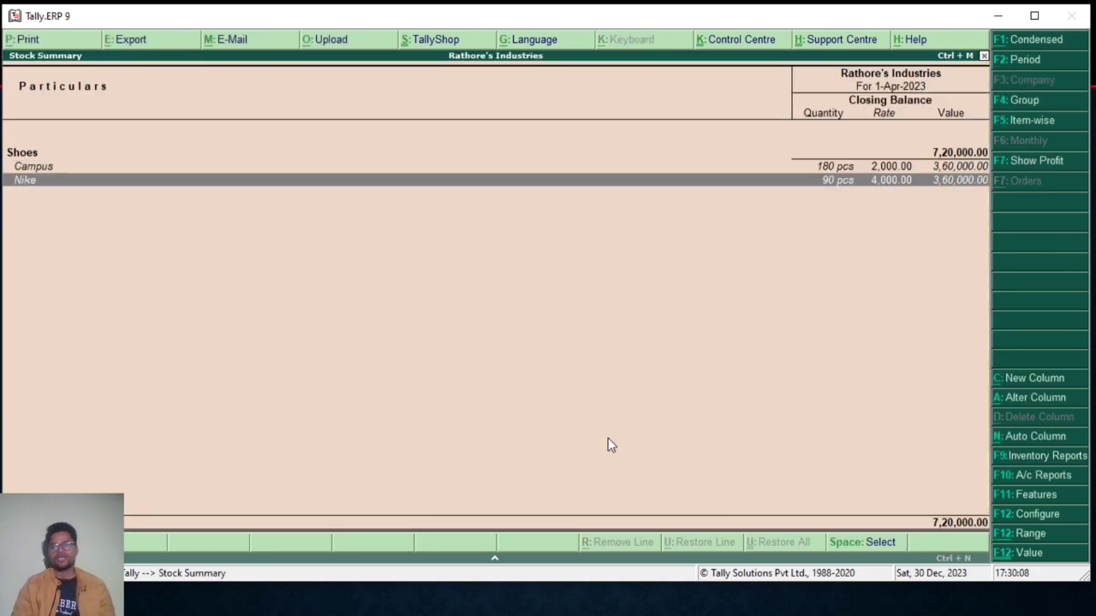
pyautogui.press('Up')
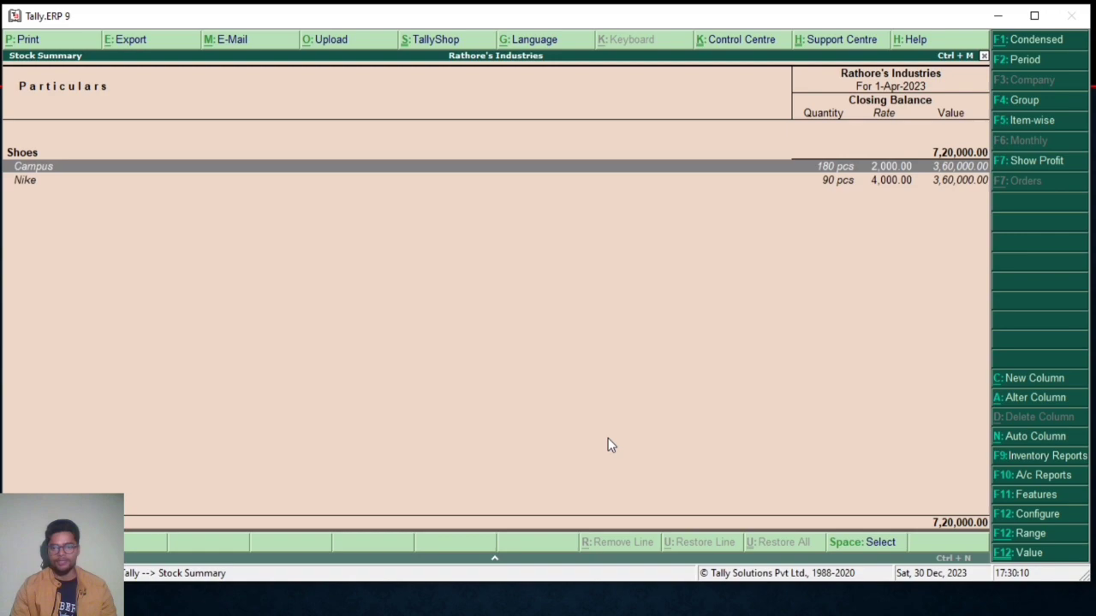
pyautogui.press('Down')
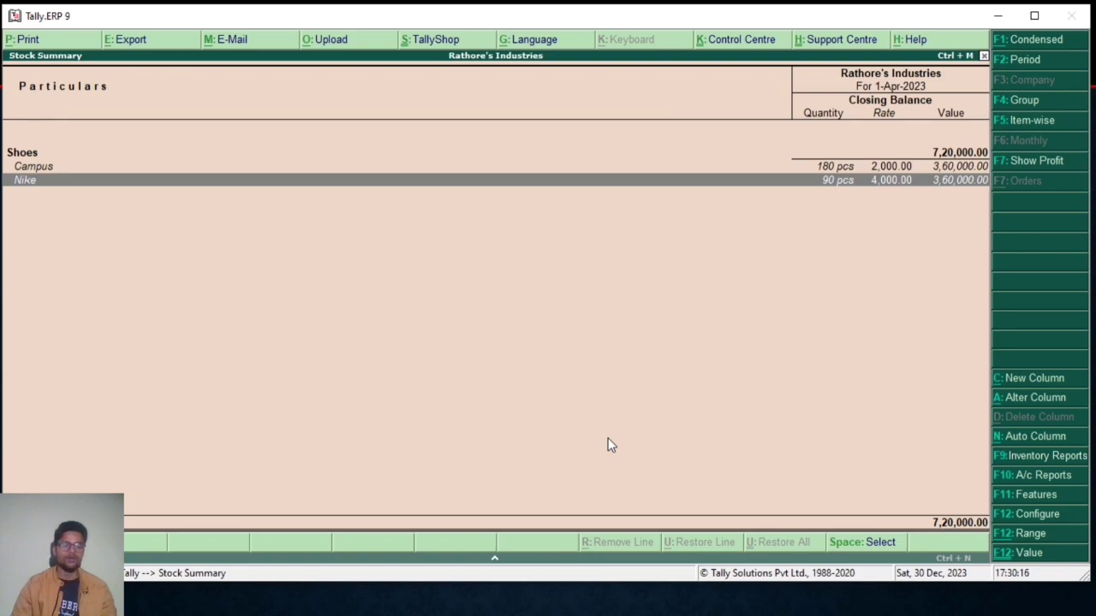
pyautogui.press('Escape')
pyautogui.press('Escape')
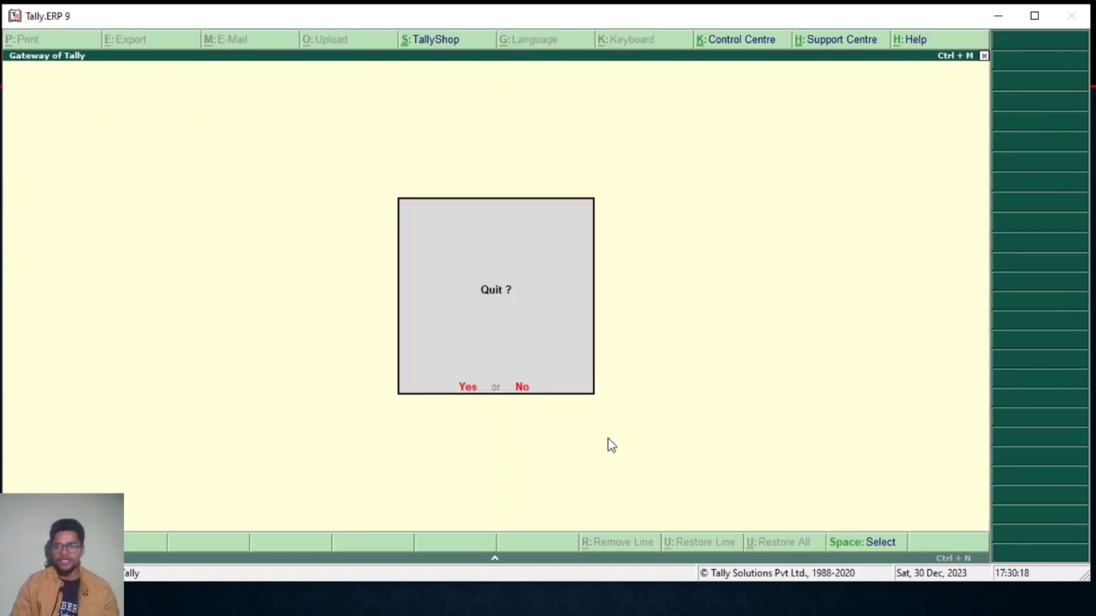
pyautogui.press('n')
# Open the accounting vouchers and switch to a new sales voucher.
pyautogui.press('Down')
pyautogui.press('Down')
pyautogui.press('Return')
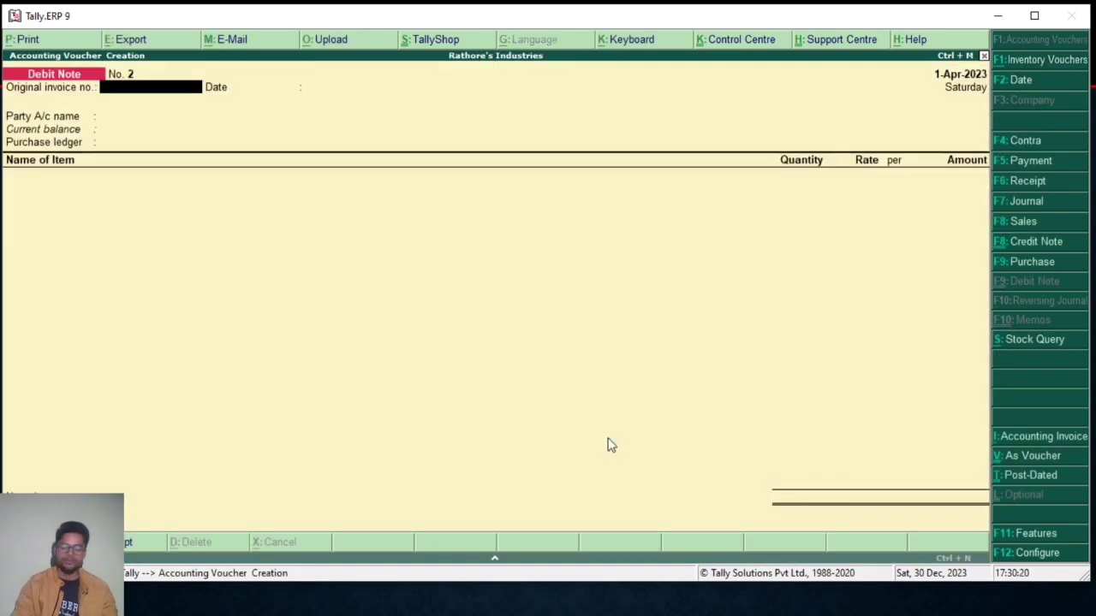
pyautogui.press('F8')
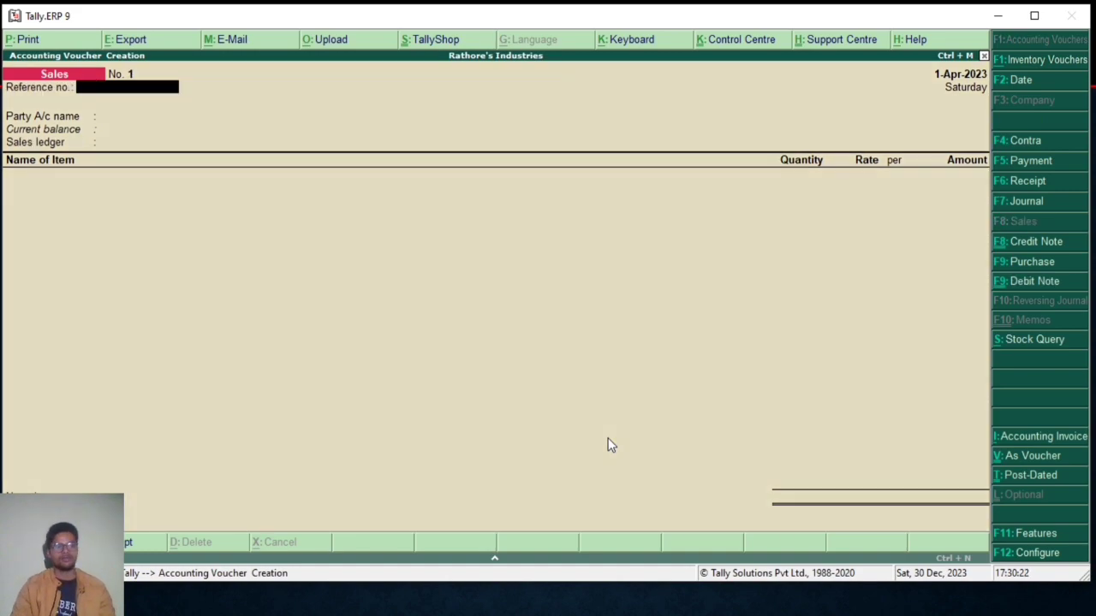
# Set the sales voucher's party account to Cash, leaving the reference number blank, and proceed to the sales ledger.
pyautogui.press('Return')
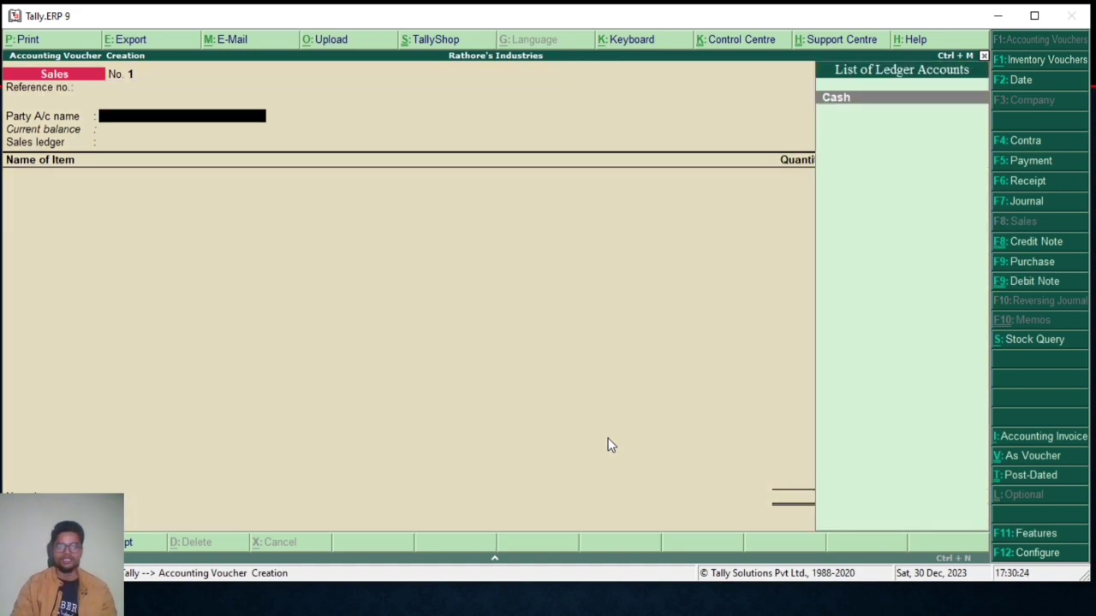
pyautogui.press('Return')
pyautogui.press('Return')
pyautogui.press('Return')
pyautogui.press('Return')
pyautogui.press('Return')
pyautogui.press('Return')
pyautogui.press('Return')
pyautogui.press('Return')
pyautogui.press('Return')
pyautogui.press('Return')
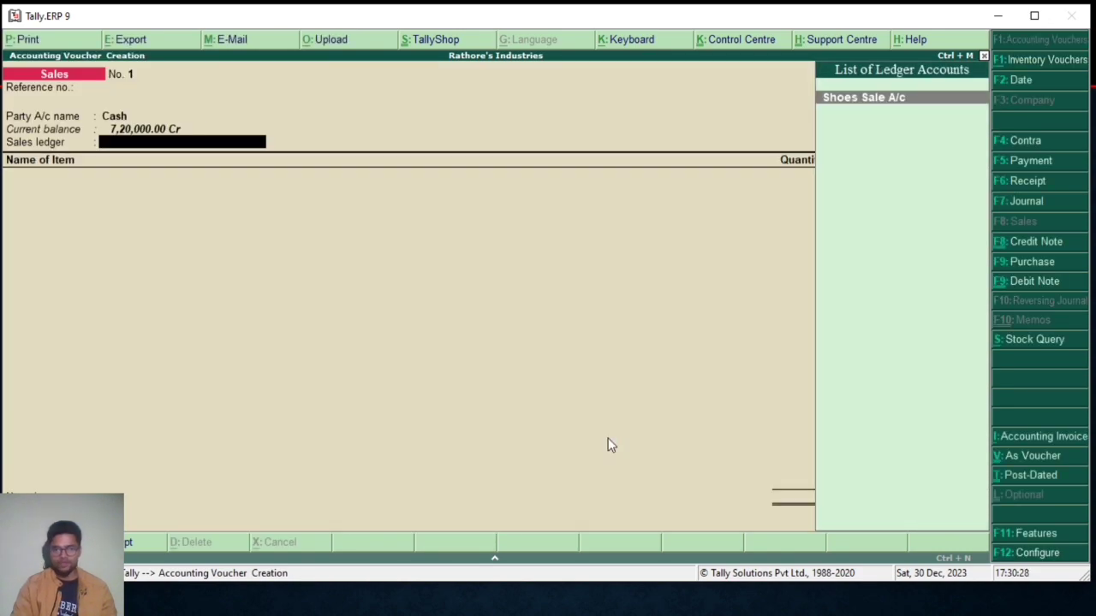
# Choose Shoes Sale A/c as the sales ledger and add 180 pcs of Campus at a rate of 2,500.
pyautogui.press('Return')
pyautogui.press('Down')
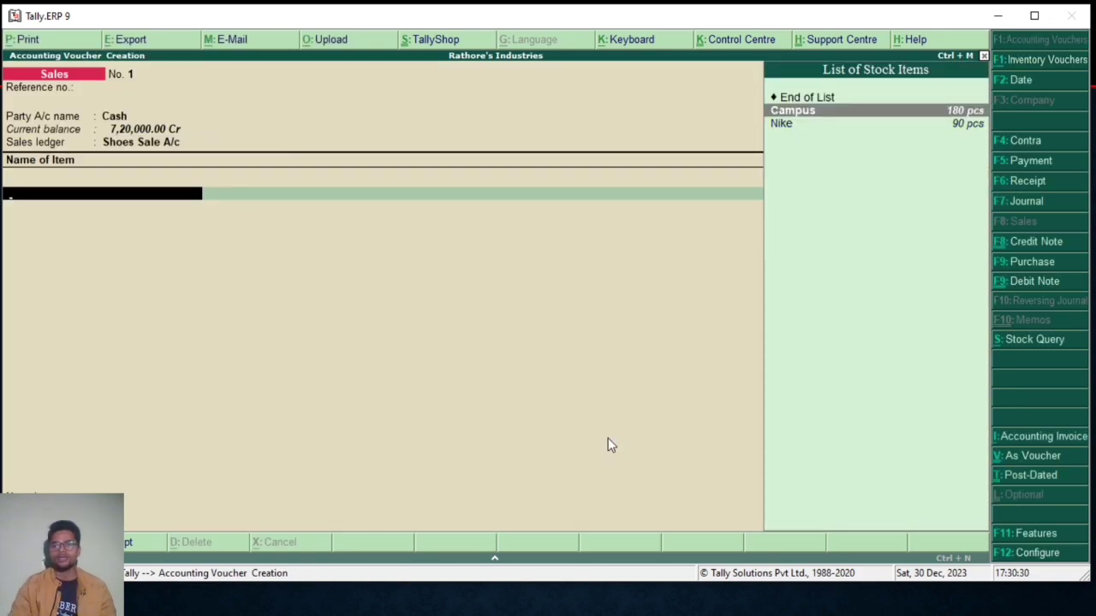
pyautogui.press('Return')
pyautogui.write('180')
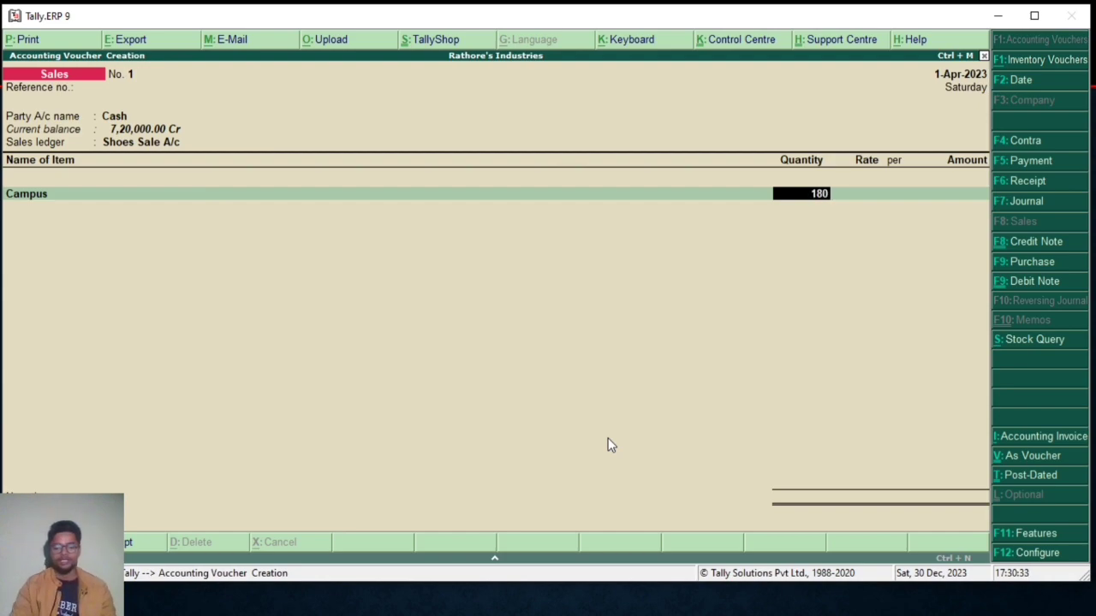
pyautogui.press('Return')
pyautogui.write('2')
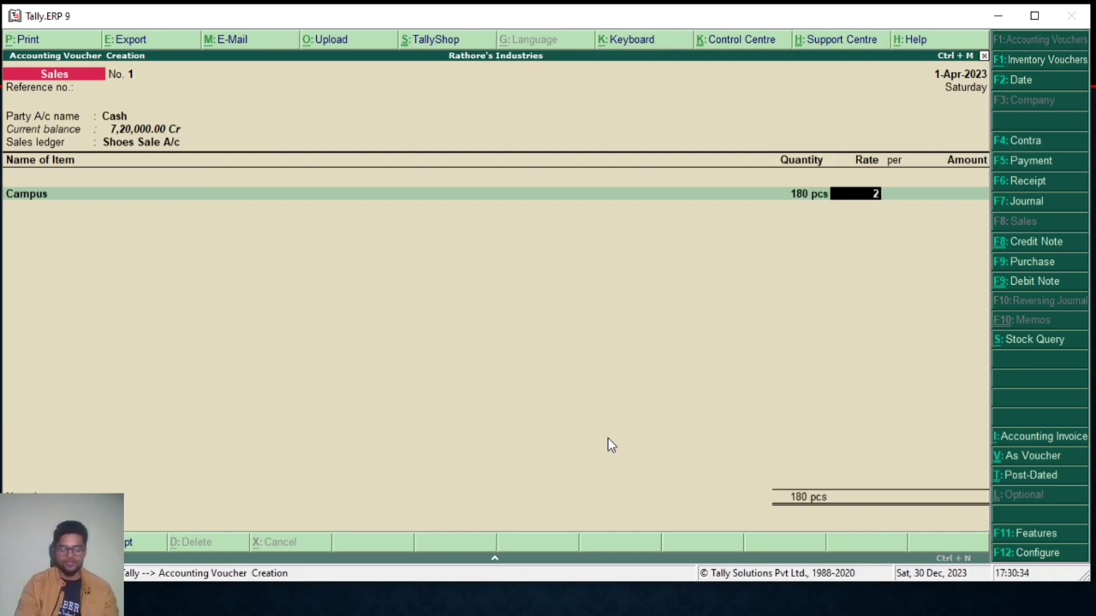
pyautogui.write('500')
pyautogui.press('Return')
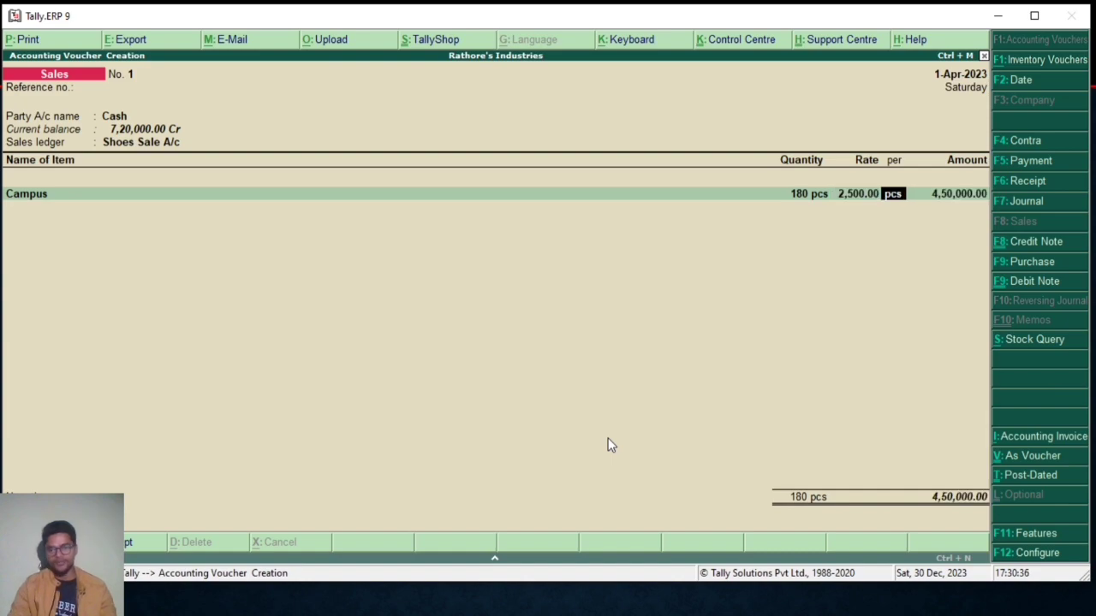
pyautogui.press('Return')
pyautogui.press('Return')
# Add 90 pcs of Nike at a rate of 5,000 as the second item of the sales voucher.
pyautogui.press('Down')
pyautogui.press('Down')
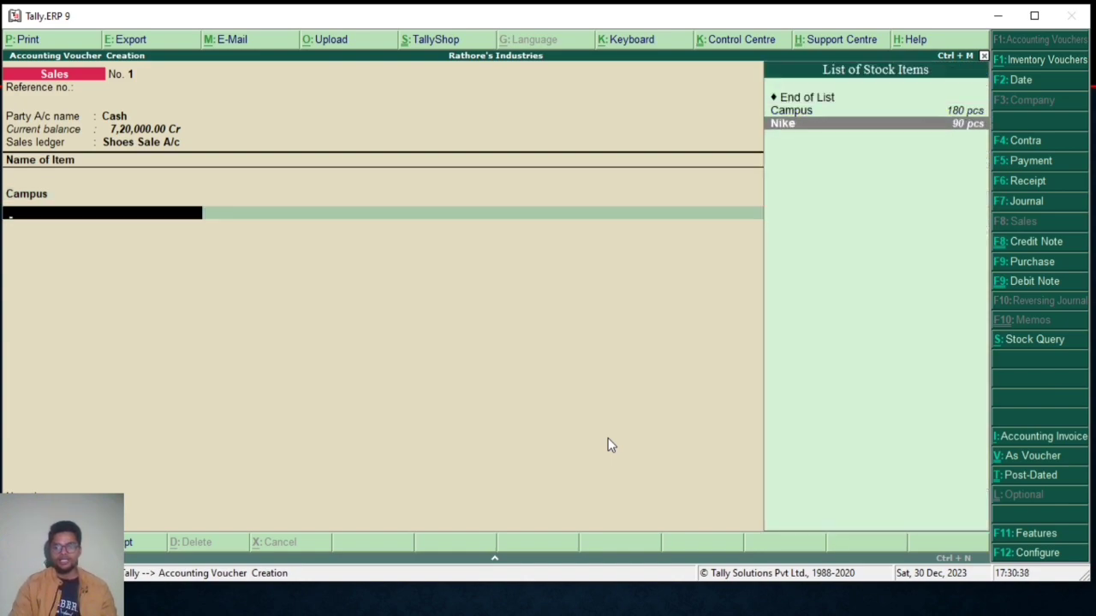
pyautogui.press('Return')
pyautogui.write('90')
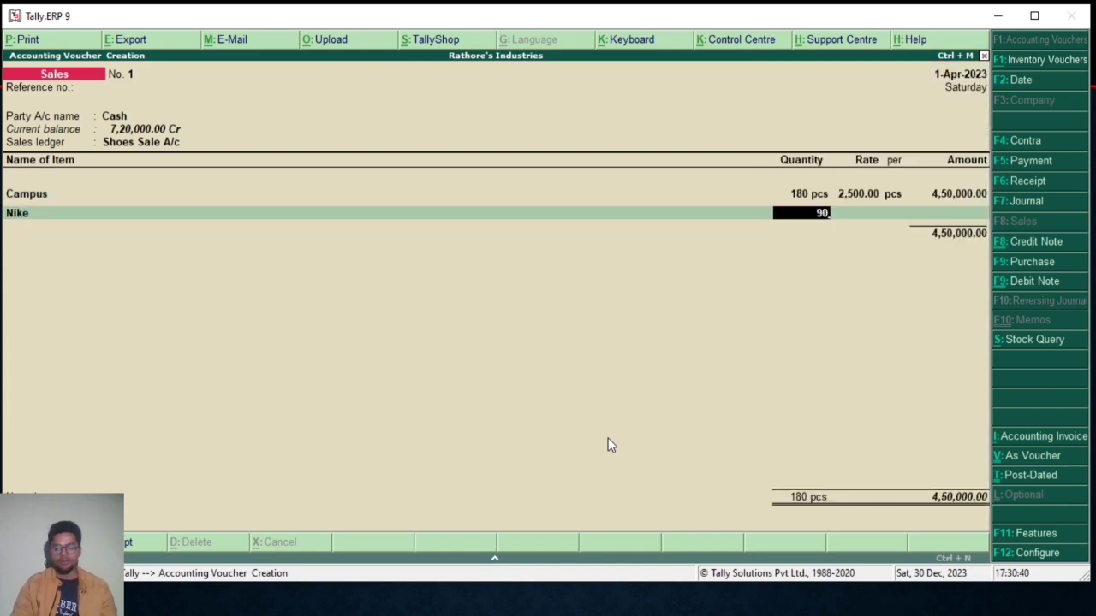
pyautogui.press('Return')
pyautogui.write('5000')
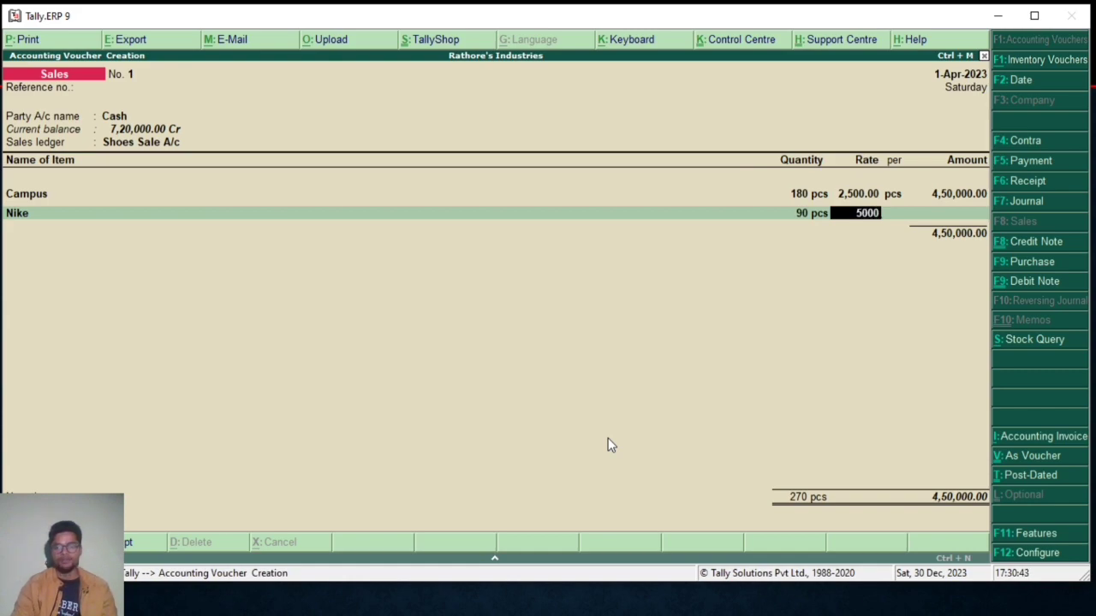
pyautogui.press('Return')
pyautogui.press('Return')
pyautogui.press('Return')
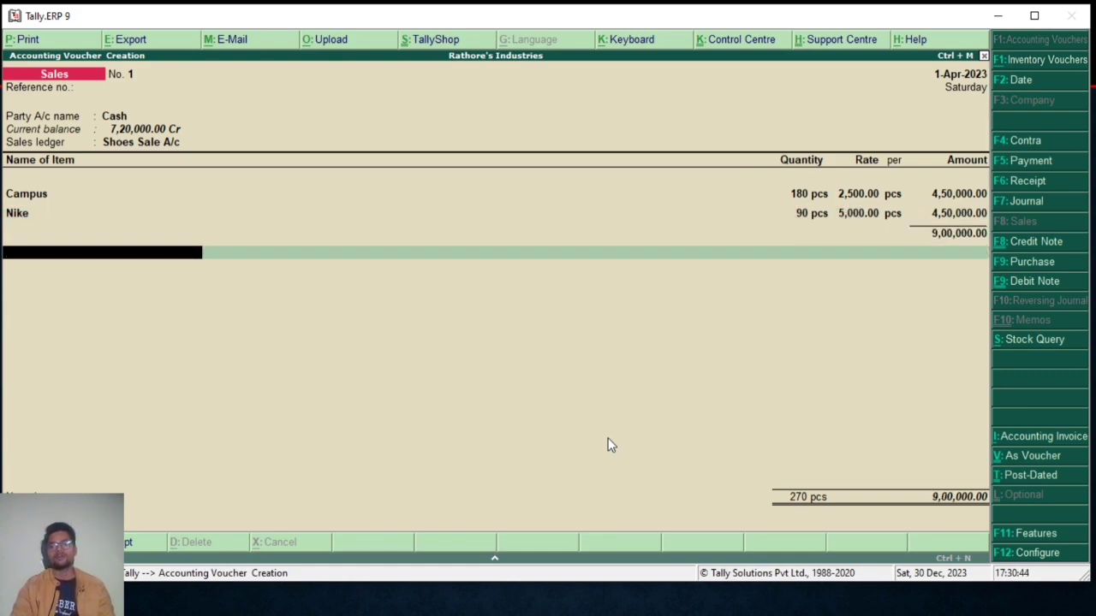
# Accept the sales voucher without a narration and leave voucher entry.
pyautogui.press('Return')
pyautogui.press('Return')
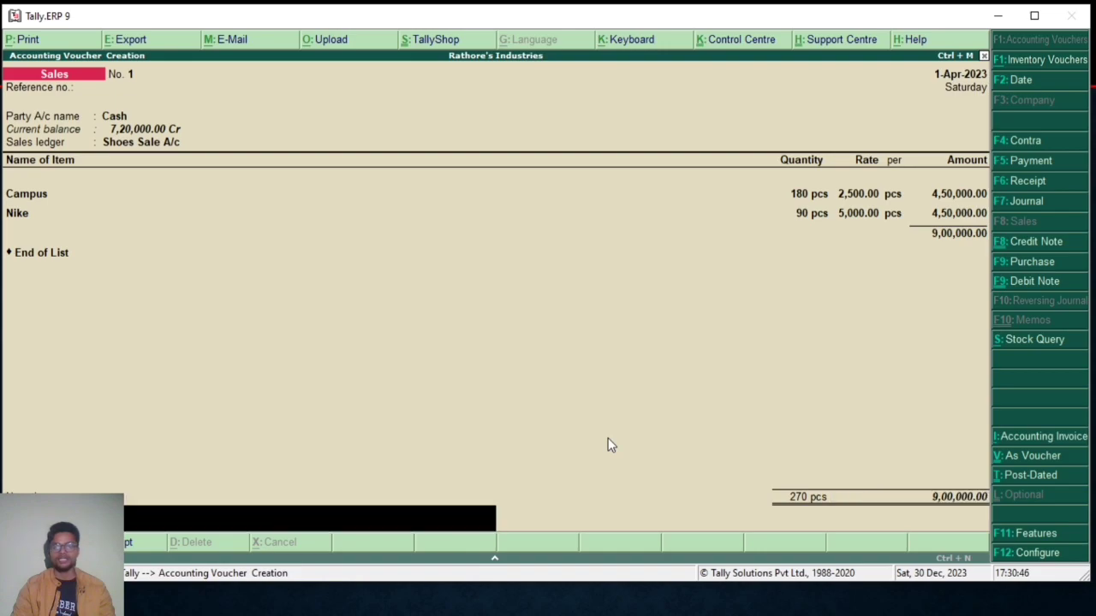
pyautogui.press('Return')
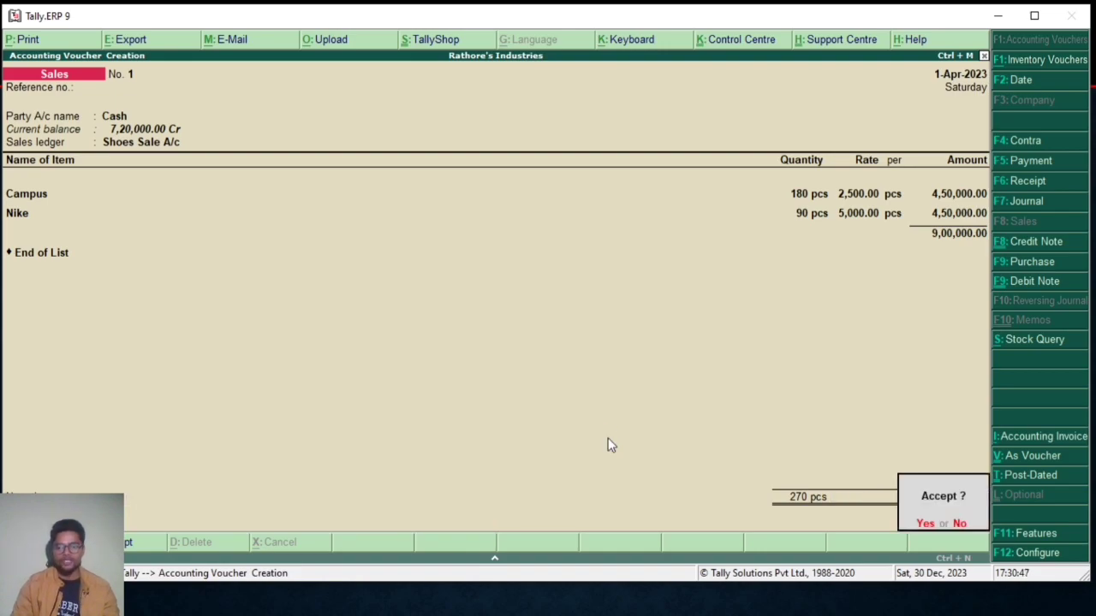
pyautogui.press('Return')
pyautogui.press('Escape')
pyautogui.press('Return')
# Check the closing balances in the stock summary after the sale, and go back to the gateway.
pyautogui.press('Down')
pyautogui.press('Down')
pyautogui.press('Down')
pyautogui.press('Down')
pyautogui.press('Down')
pyautogui.press('Down')
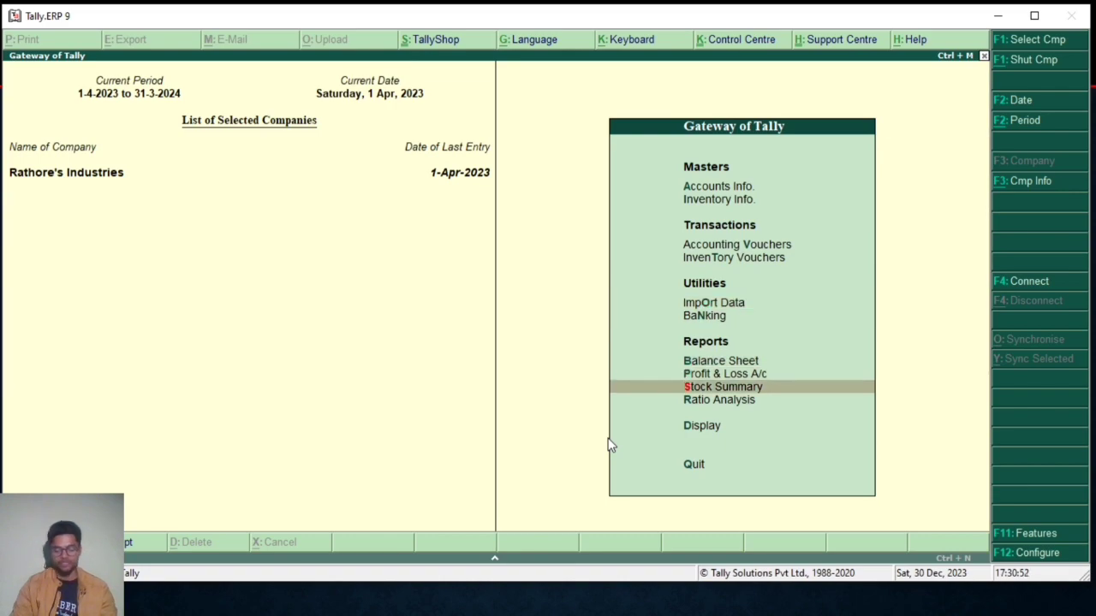
pyautogui.press('Return')
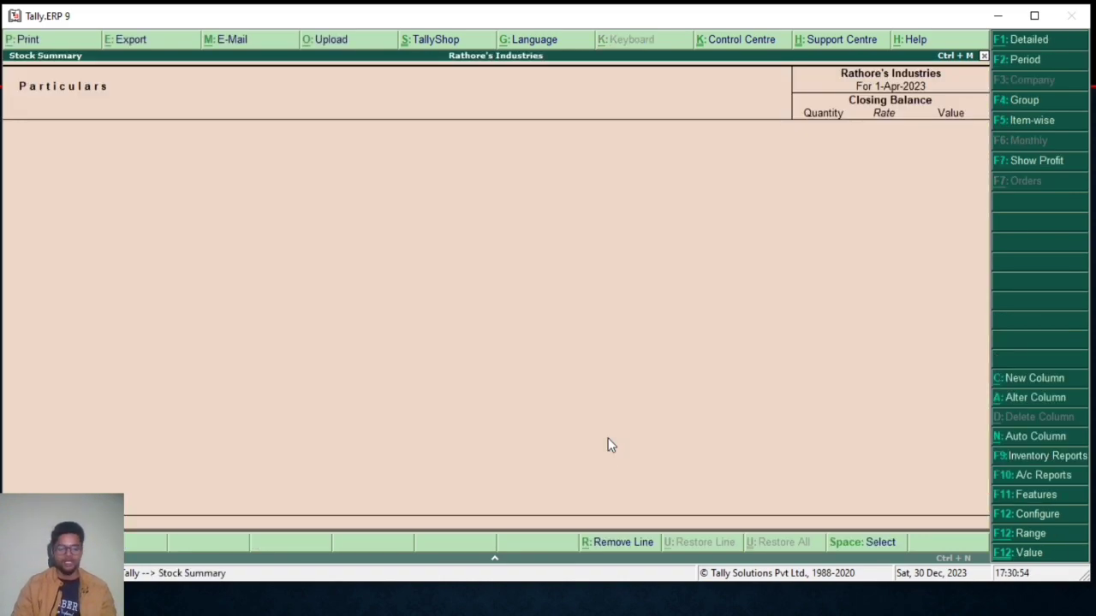
pyautogui.press('Escape')
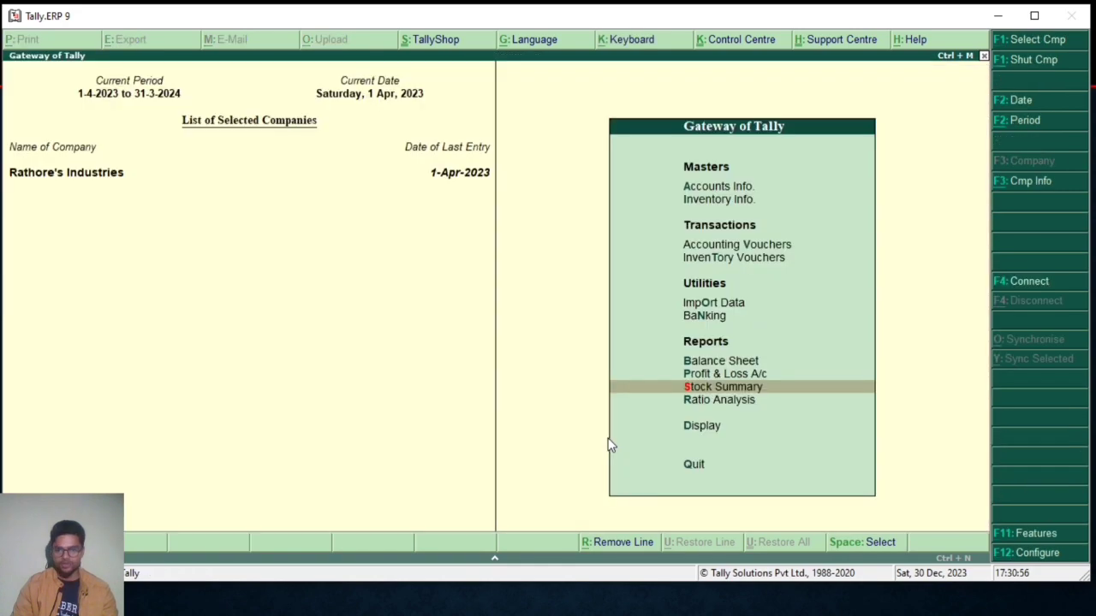
# Open the Profit & Loss account and show it in detailed form with the individual purchase and sales ledgers.
pyautogui.press('Down')
pyautogui.press('Down')
pyautogui.press('Down')
pyautogui.press('Down')
pyautogui.press('Down')
pyautogui.press('Down')
pyautogui.press('Down')
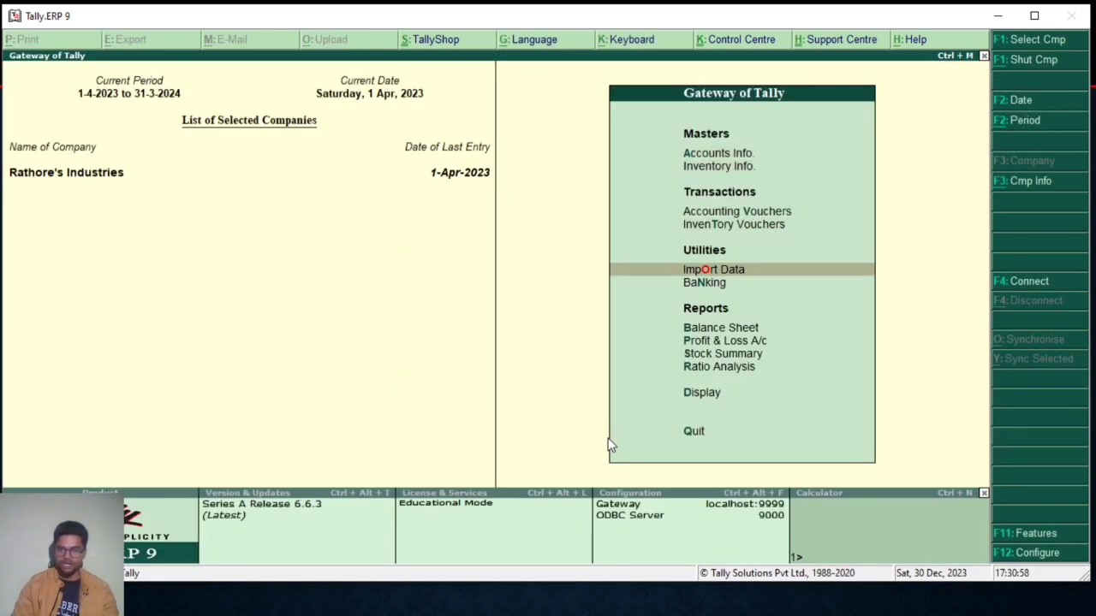
pyautogui.press('Return')
pyautogui.hotkey('alt', 'F1')
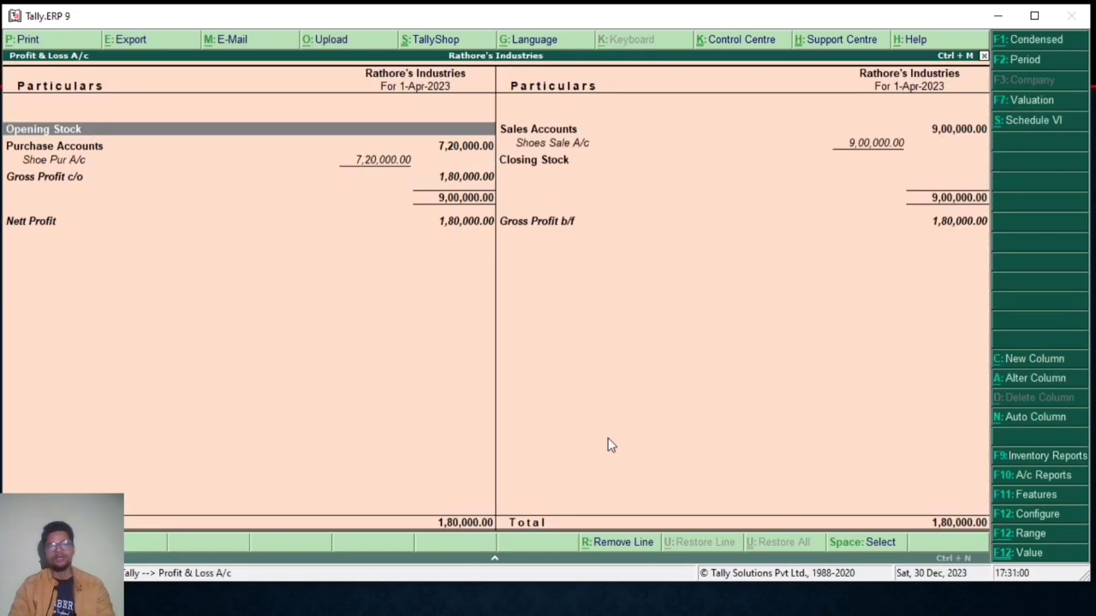
# Examine the purchase, sales and nett profit figures in the Profit & Loss account, and return to the gateway.
pyautogui.press('Down')
pyautogui.press('Down')
pyautogui.press('Down')
pyautogui.press('Down')
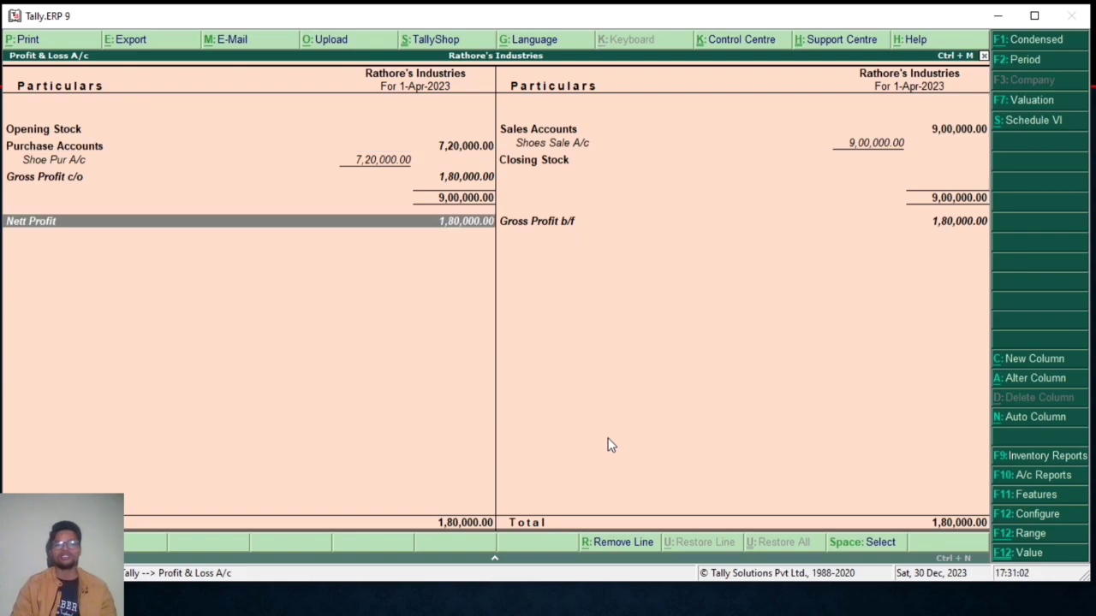
pyautogui.press('Up')
pyautogui.press('Up')
pyautogui.press('Up')
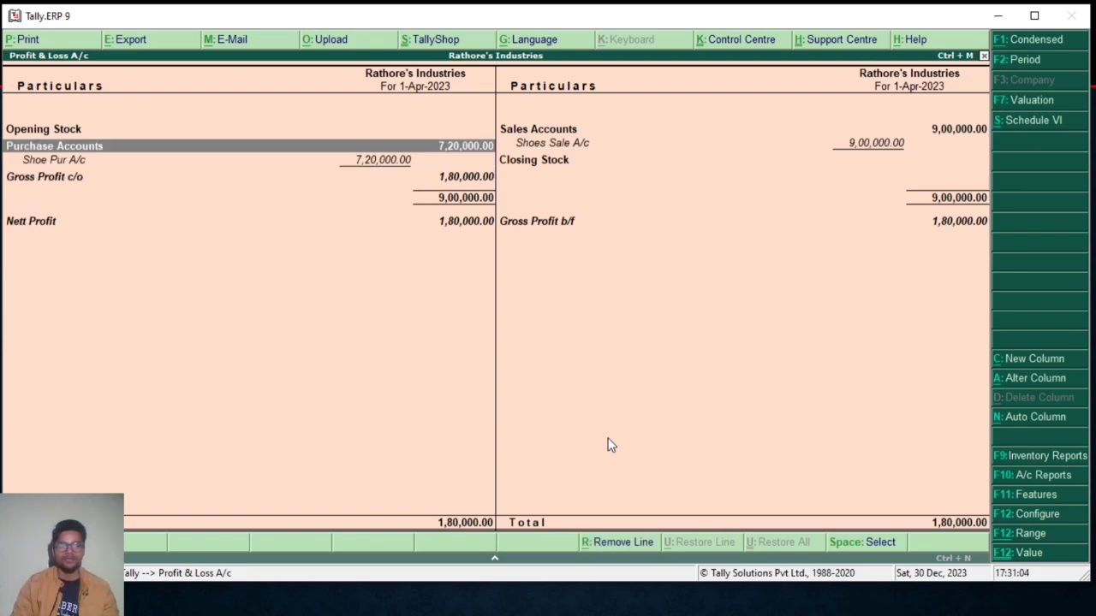
pyautogui.press('Right')
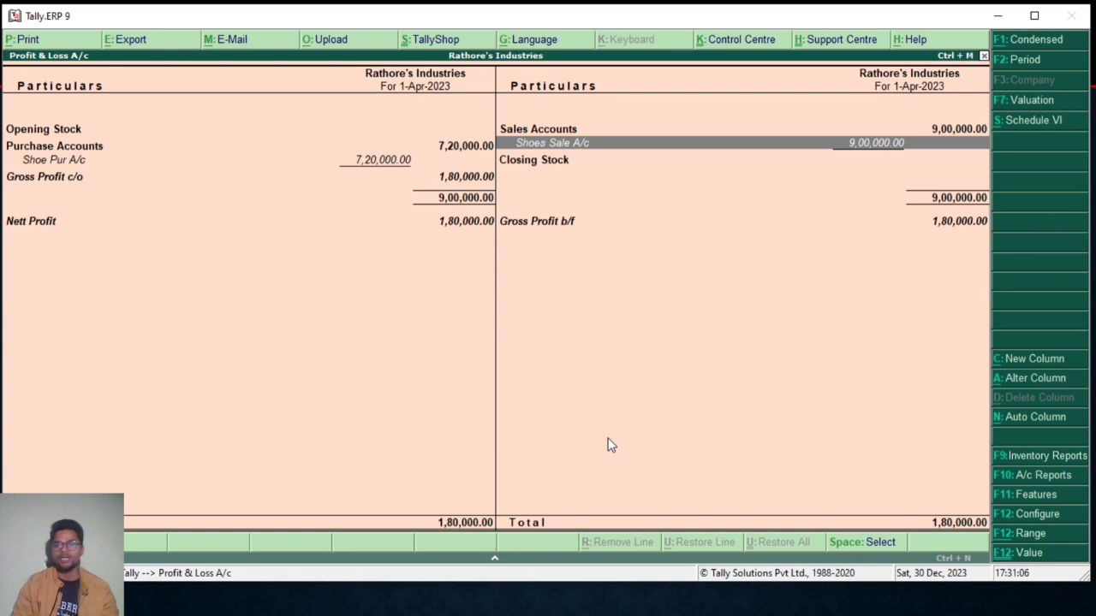
pyautogui.press('Left')
pyautogui.press('Down')
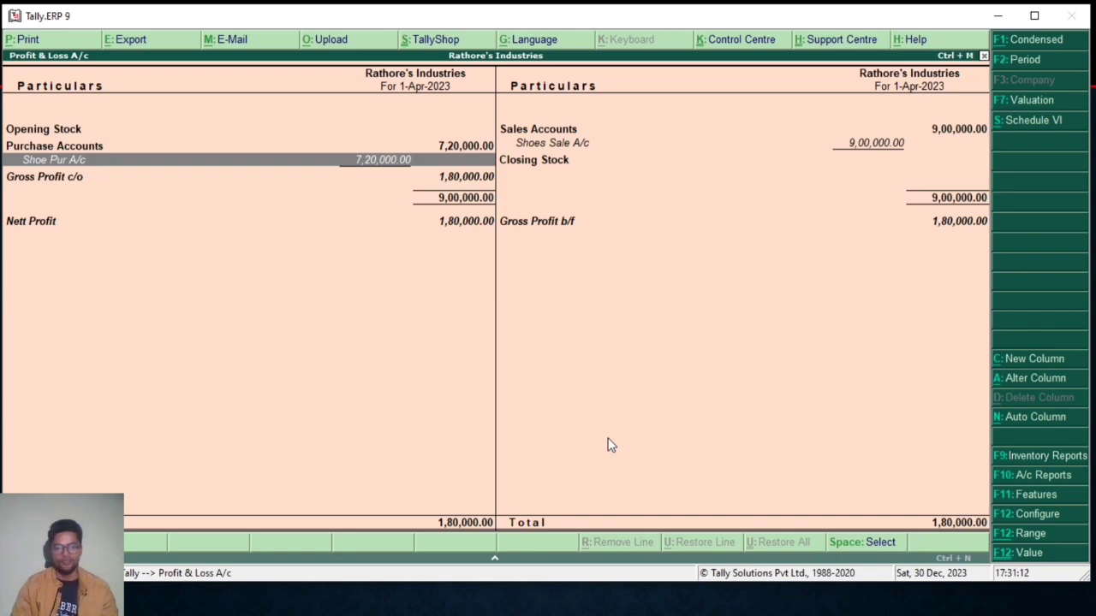
pyautogui.press('Escape')
pyautogui.press('Escape')
pyautogui.press('Escape')
pyautogui.press('Down')
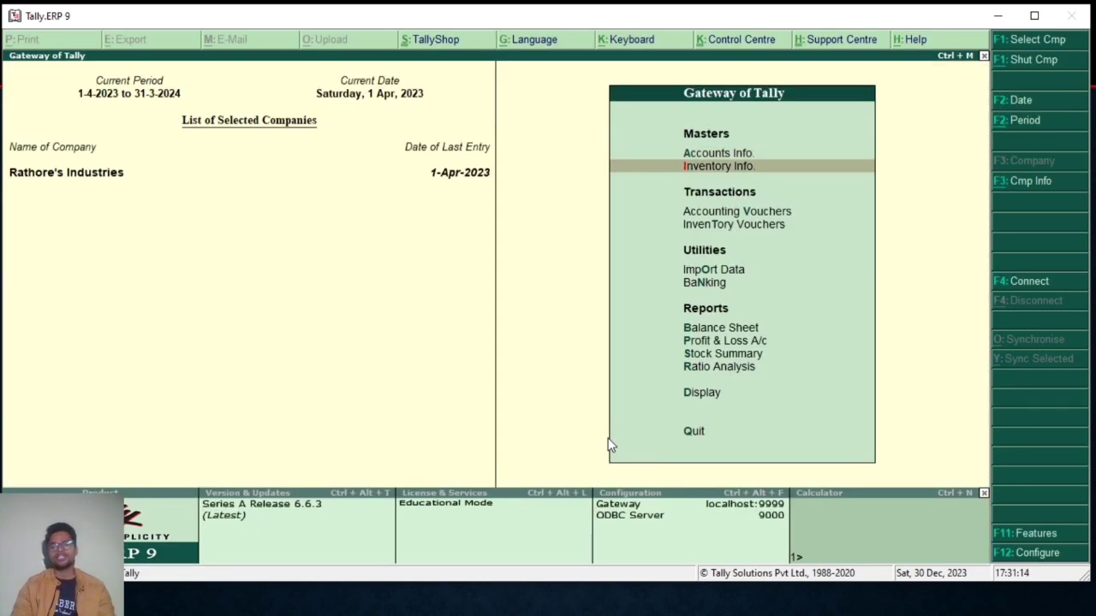
pyautogui.press('Down')
pyautogui.press('Return')
pyautogui.press('Escape')
pyautogui.press('Return')
# Recheck the stock summary before recording the sales return, and return to the gateway.
pyautogui.press('Down')
pyautogui.press('Down')
pyautogui.press('Down')
pyautogui.press('Down')
pyautogui.press('Down')
pyautogui.press('Down')
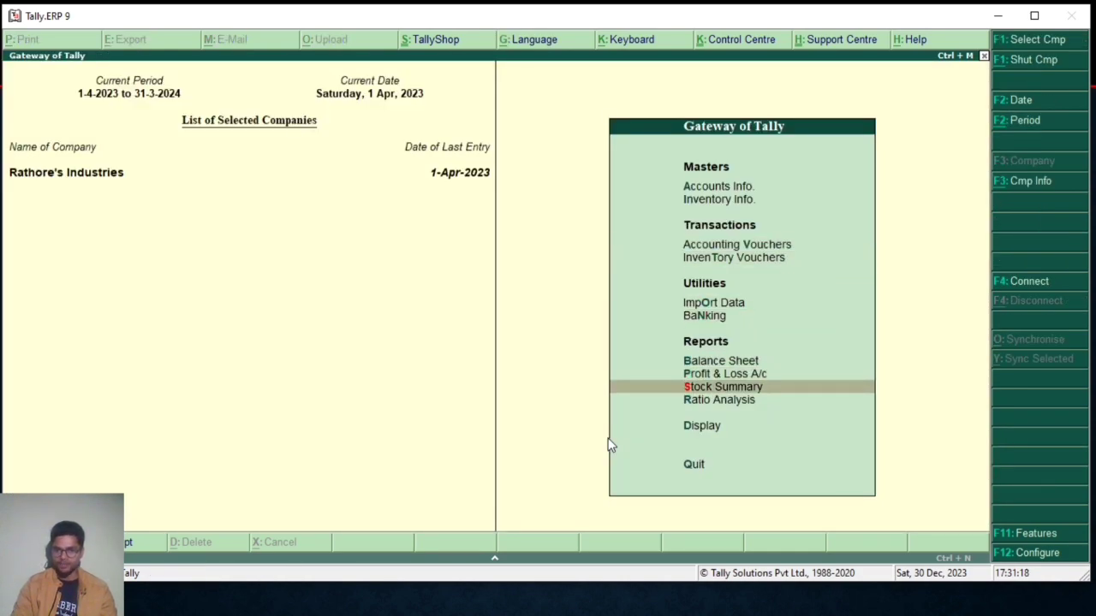
pyautogui.press('Return')
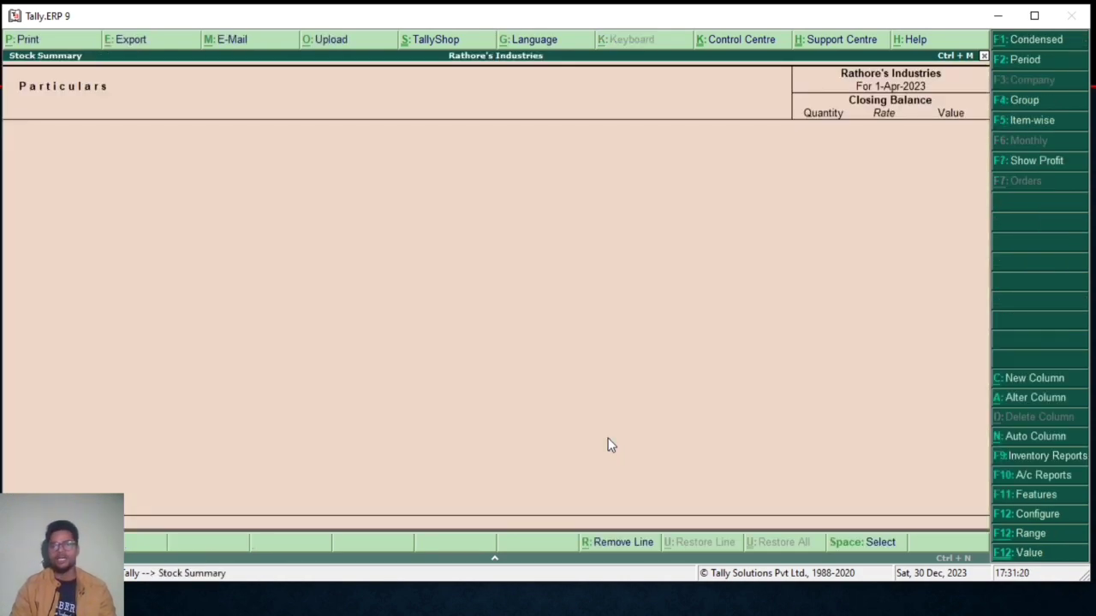
pyautogui.press('Escape')
pyautogui.press('Escape')
pyautogui.press('Escape')
# Open the accounting vouchers and switch to a new credit note.
pyautogui.press('Down')
pyautogui.press('Down')
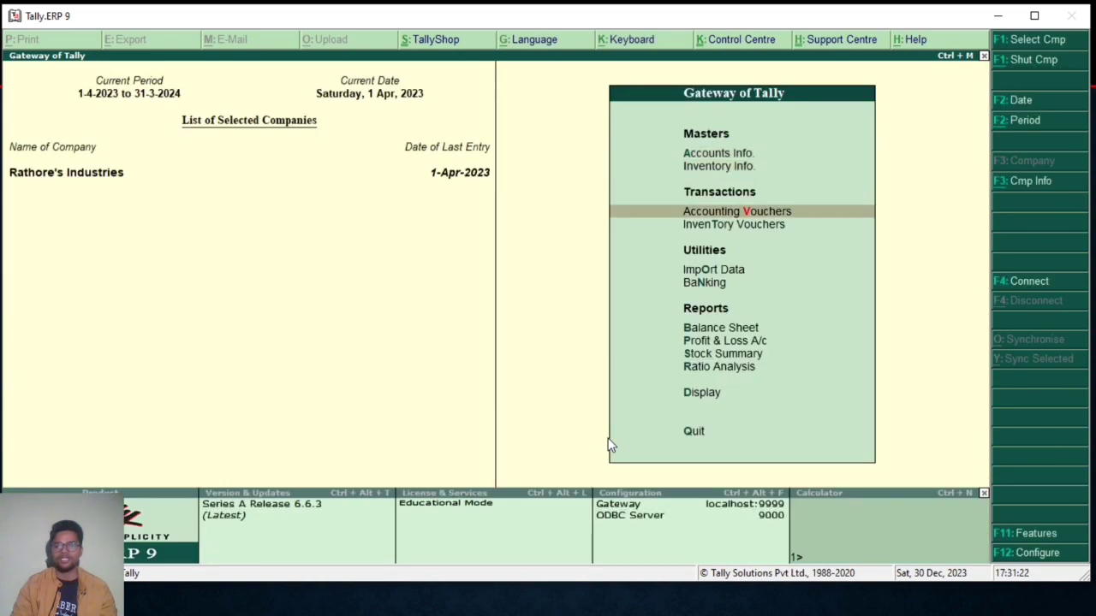
pyautogui.press('Return')
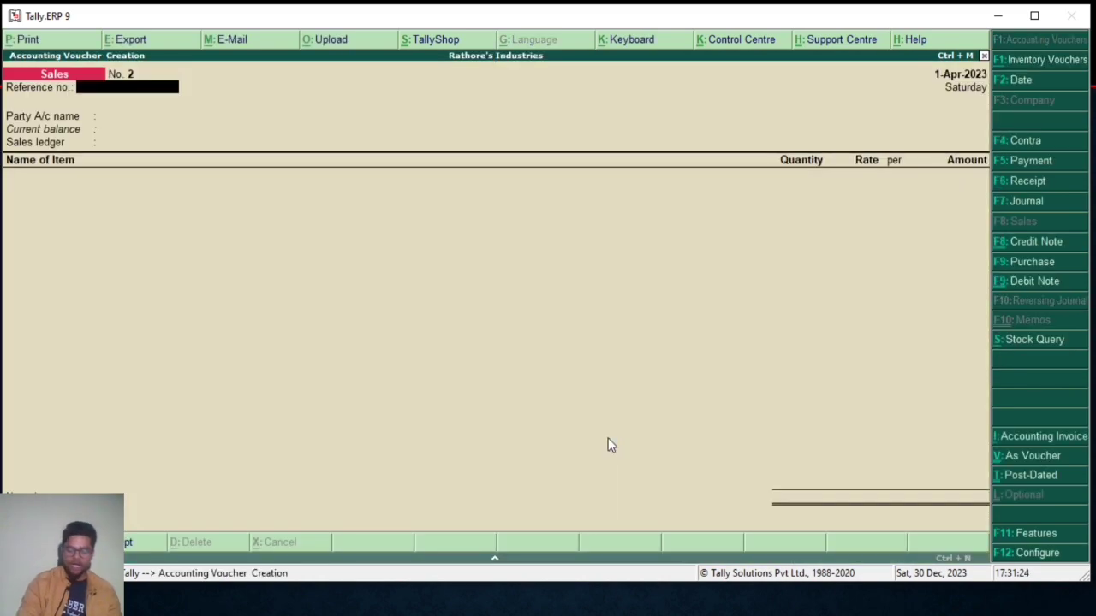
pyautogui.hotkey('ctrl', 'F8')
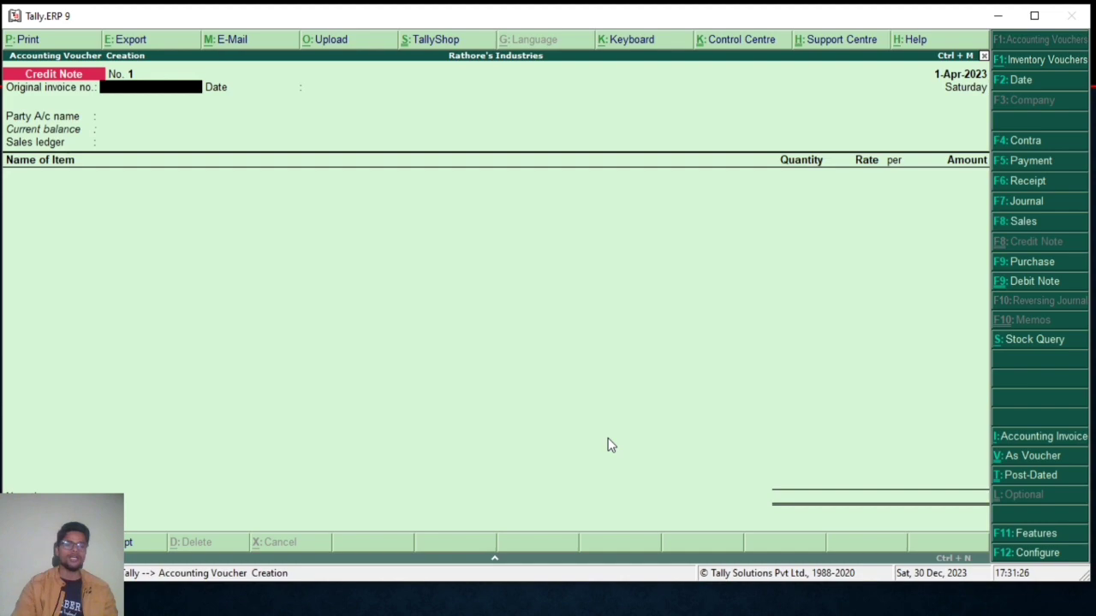
# Set the credit note's party account to Cash and the sales ledger to Shoes Sale A/c, leaving the original invoice number and date blank.
pyautogui.press('Return')
pyautogui.press('Return')
pyautogui.press('Return')
pyautogui.press('Return')
pyautogui.press('Return')
pyautogui.press('Return')
pyautogui.press('Return')
pyautogui.press('Return')
pyautogui.press('Return')
pyautogui.press('Return')
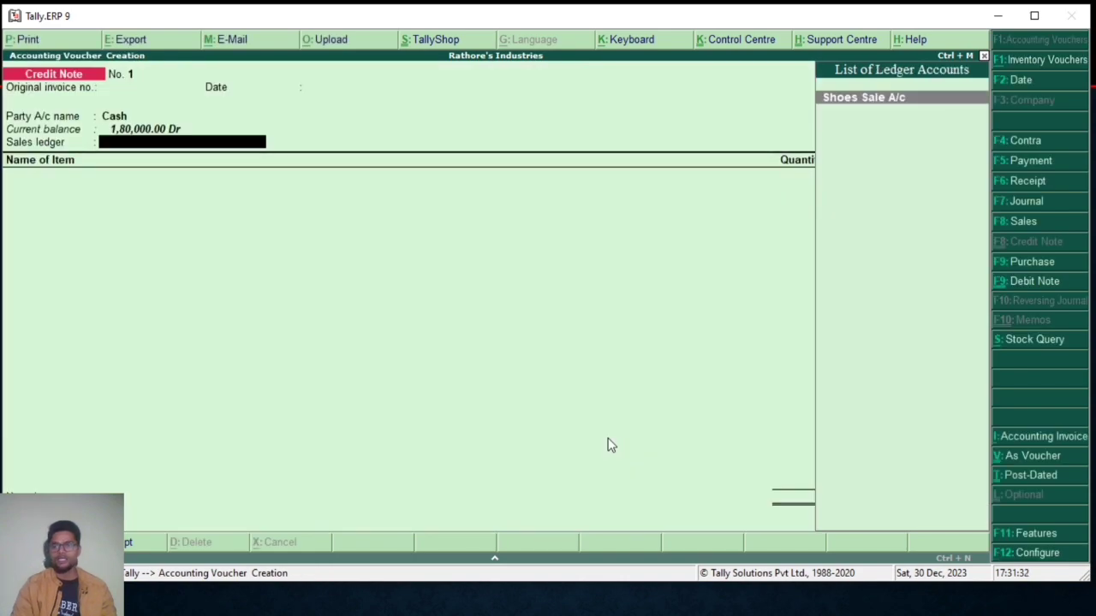
pyautogui.press('Return')
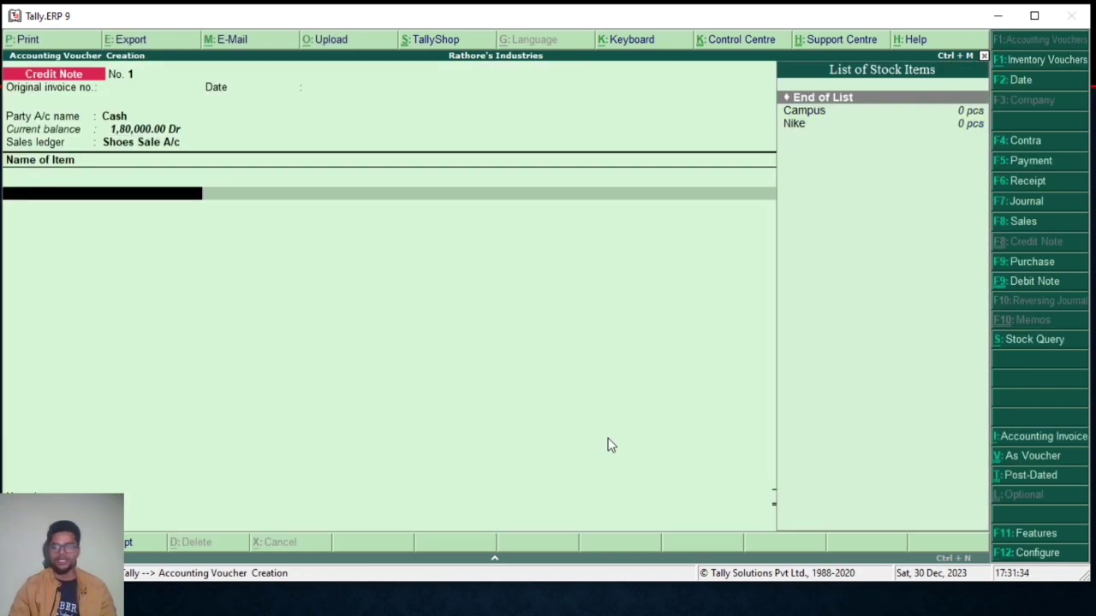
# Add 36 pcs of Campus to the credit note at the rate of 2,500.
pyautogui.press('Down')
pyautogui.press('Return')
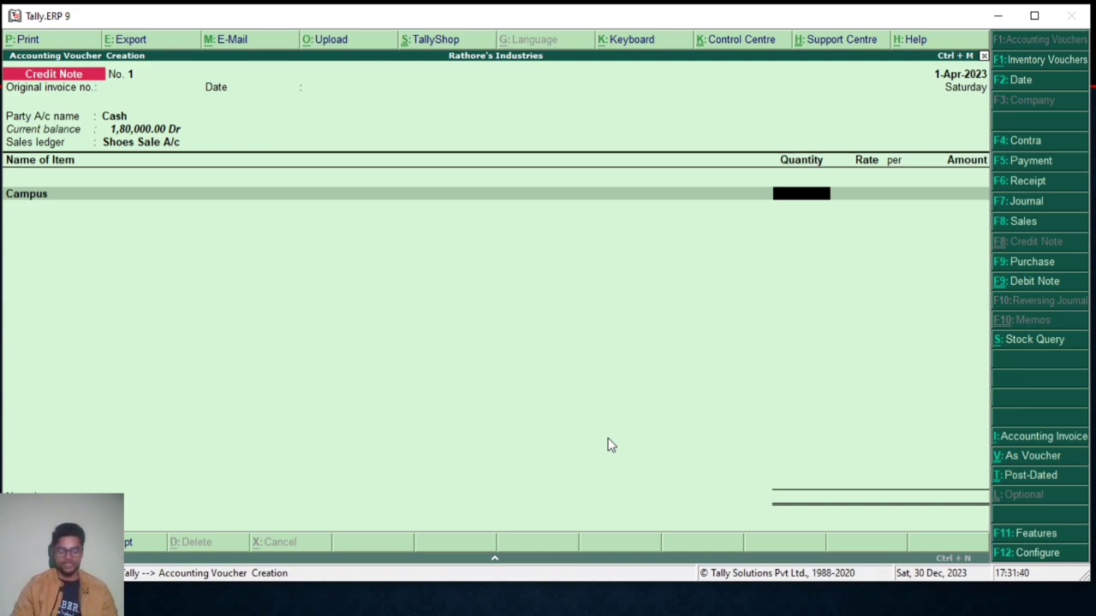
pyautogui.write('36')
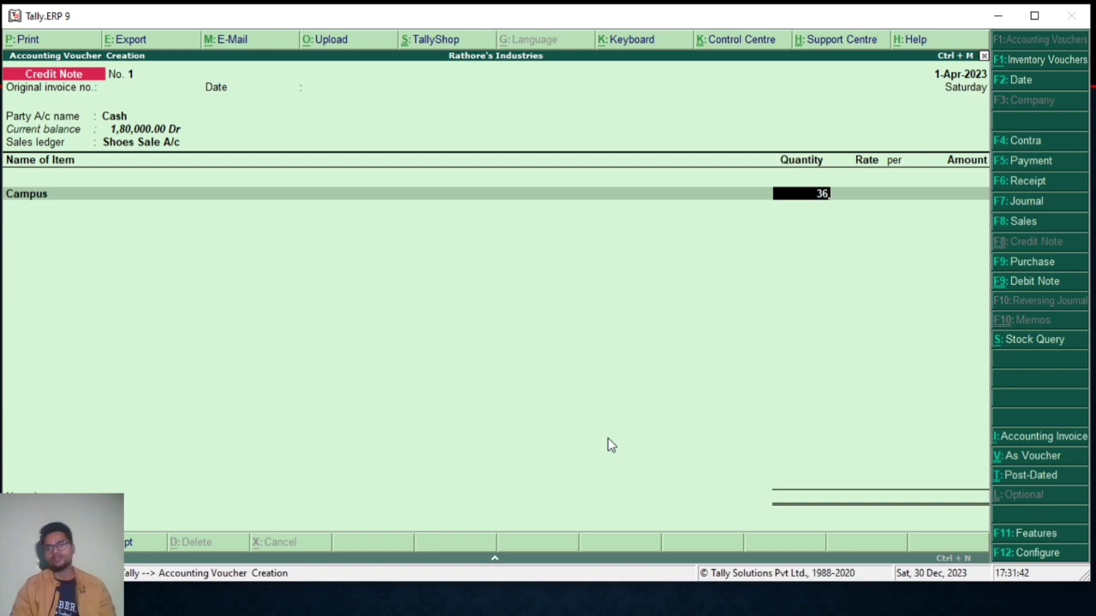
pyautogui.press('Return')
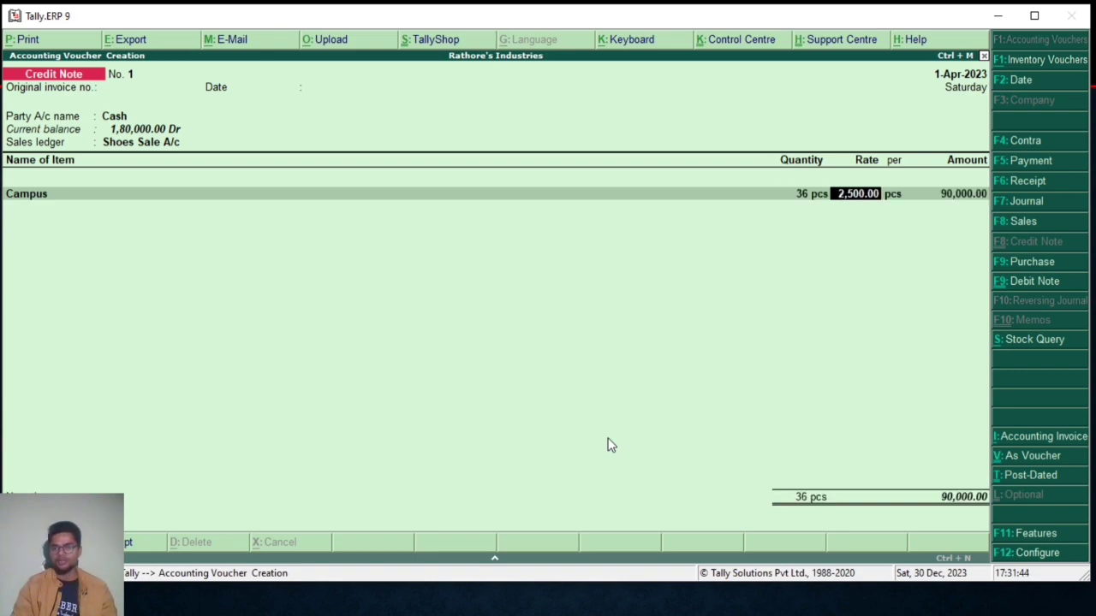
pyautogui.press('Return')
pyautogui.press('Return')
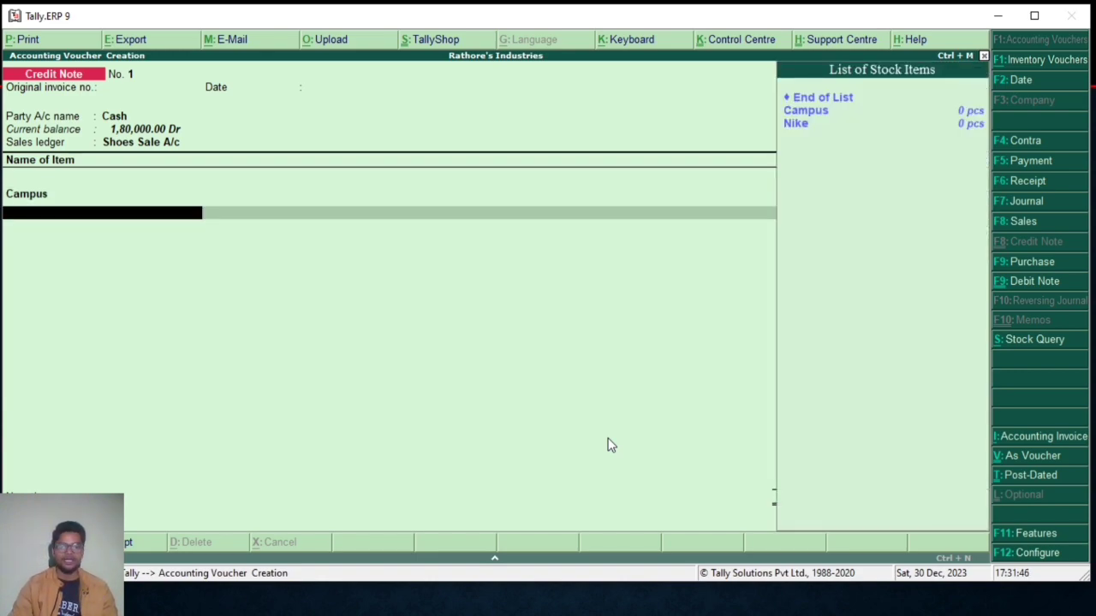
# Add 18 pcs of Nike at the rate of 5,000 to the credit note and end its item list.
pyautogui.press('Down')
pyautogui.press('Down')
pyautogui.press('Return')
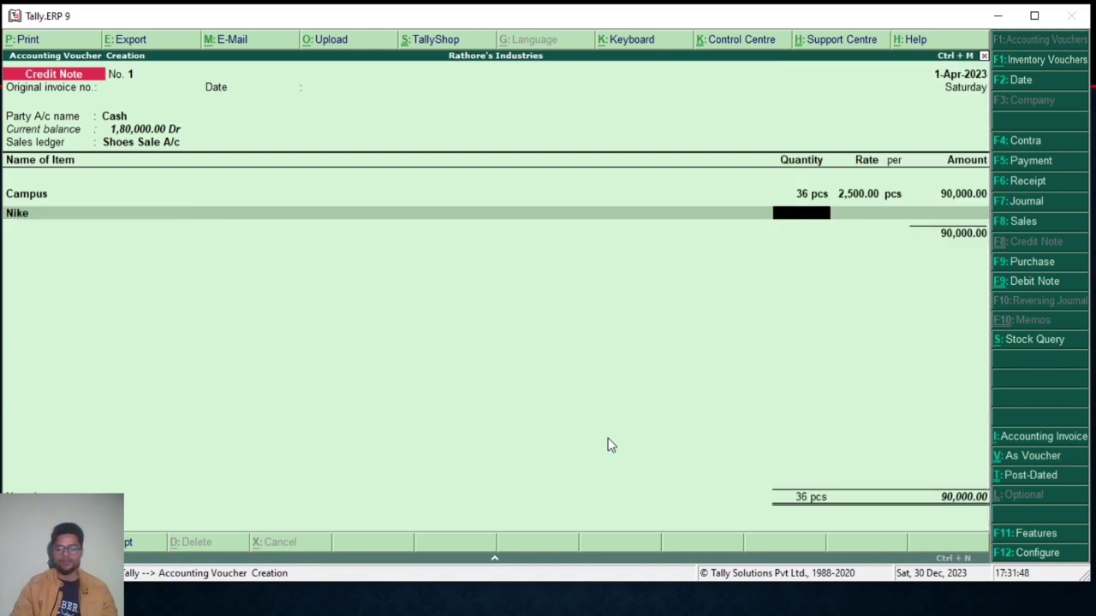
pyautogui.write('18')
pyautogui.press('Return')
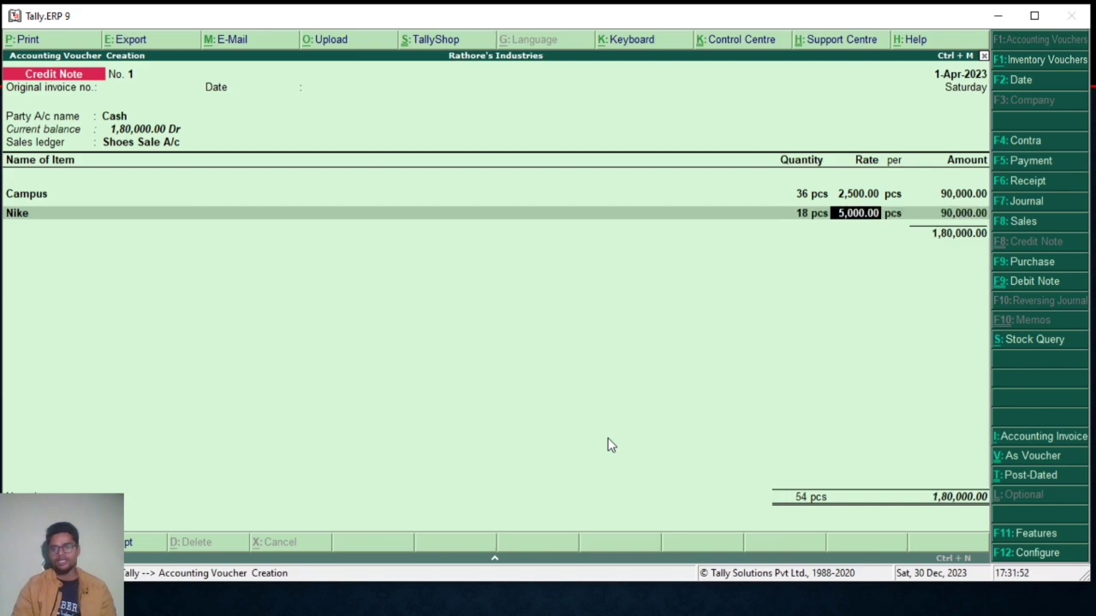
pyautogui.press('Return')
pyautogui.press('Return')
pyautogui.press('Return')
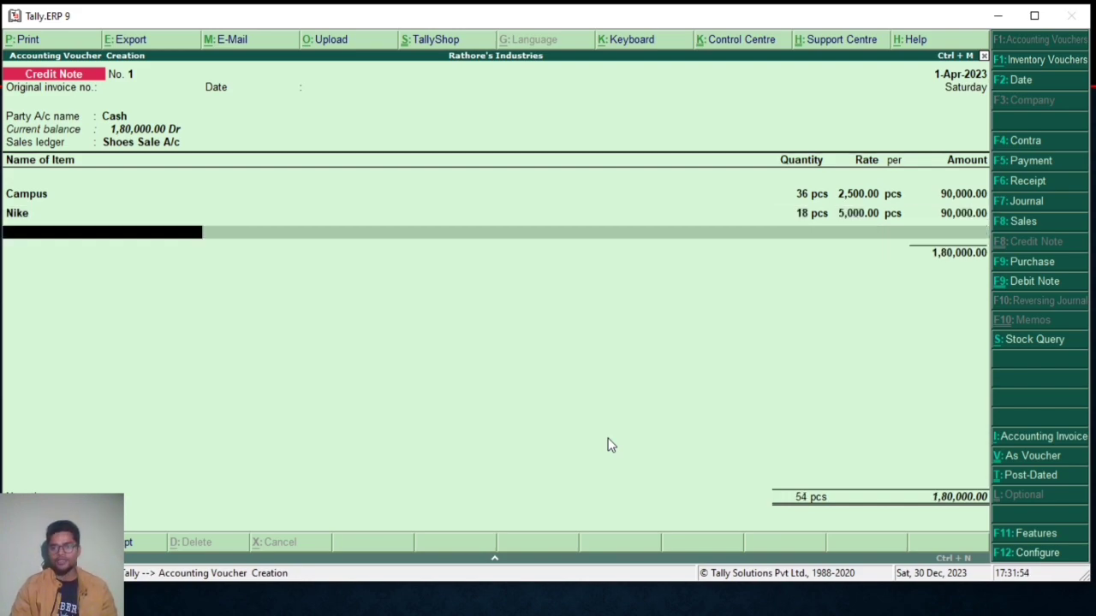
pyautogui.press('Return')
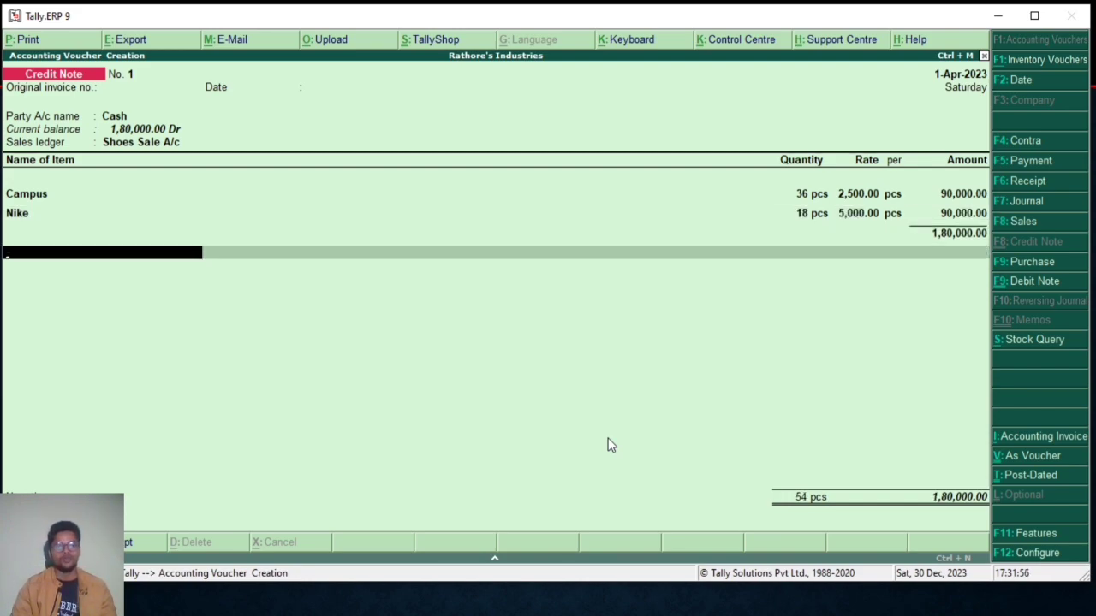
# End the credit note's item list, save the voucher and leave voucher entry.
pyautogui.press('Return')
pyautogui.press('Return')
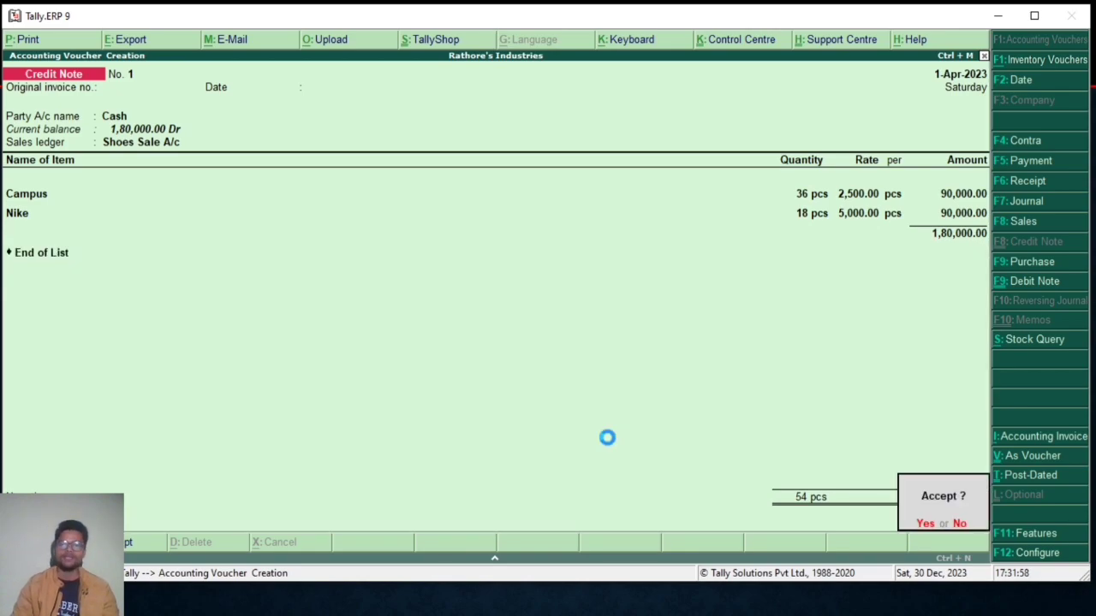
pyautogui.press('Return')
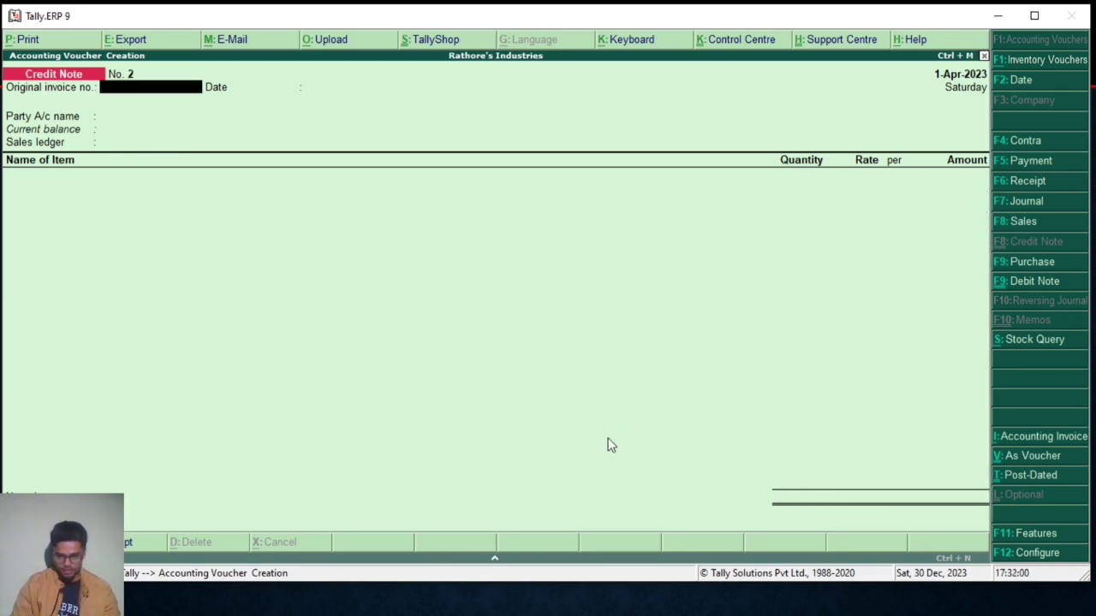
pyautogui.press('Escape')
pyautogui.press('Return')
# Open the Stock Summary and expand the Shoes group to check the closing balances of Campus and Nike.
pyautogui.press('Down')
pyautogui.press('Down')
pyautogui.press('Down')
pyautogui.press('Down')
pyautogui.press('Down')
pyautogui.press('Down')
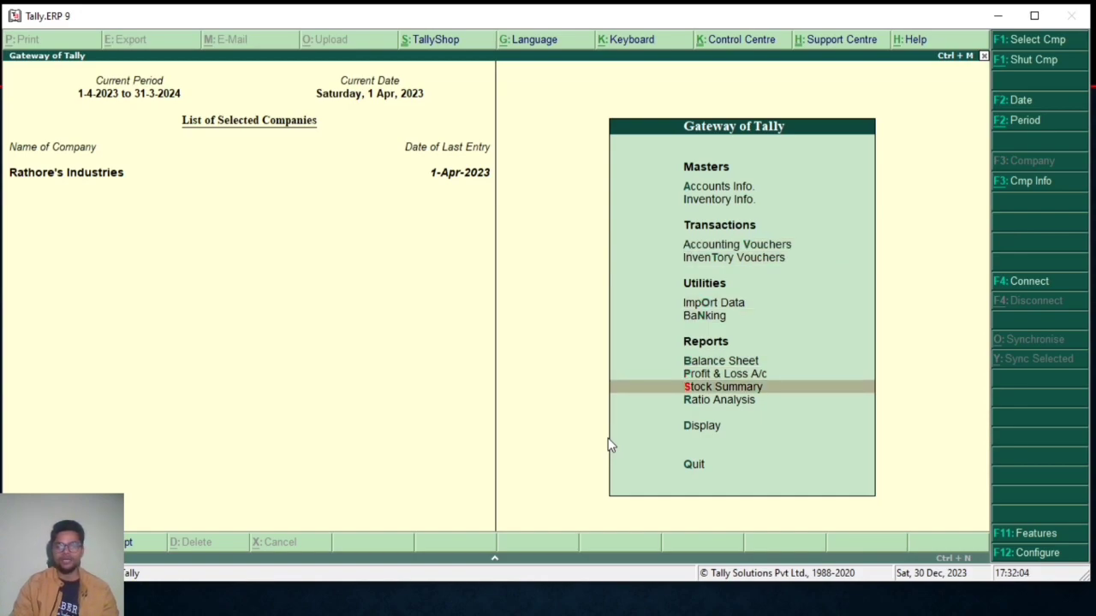
pyautogui.press('Up')
pyautogui.press('Down')
pyautogui.press('Return')
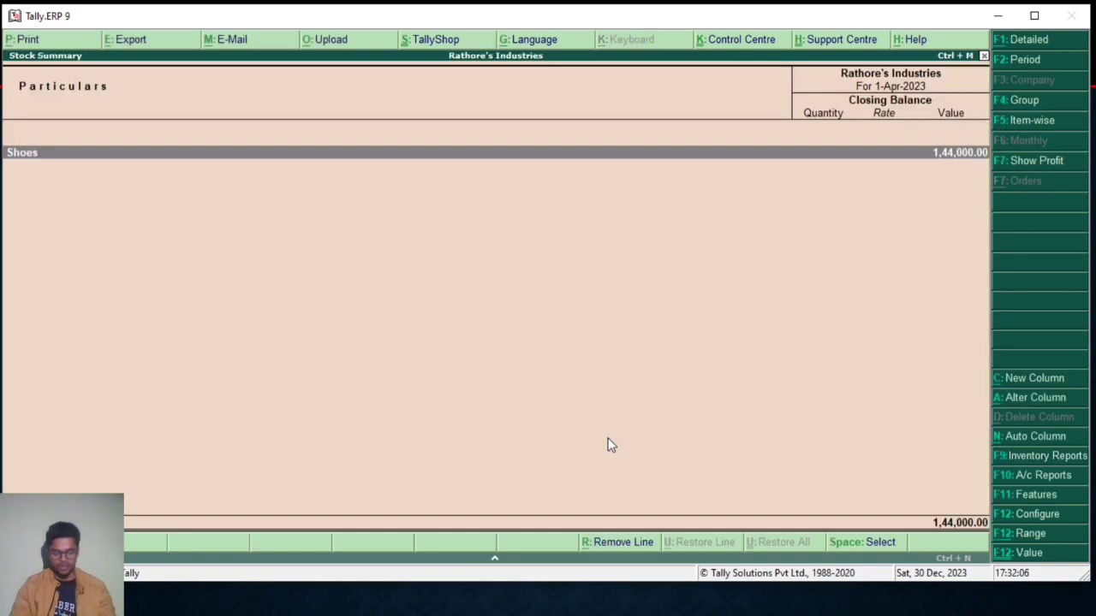
pyautogui.press('Down')
pyautogui.press('Down')
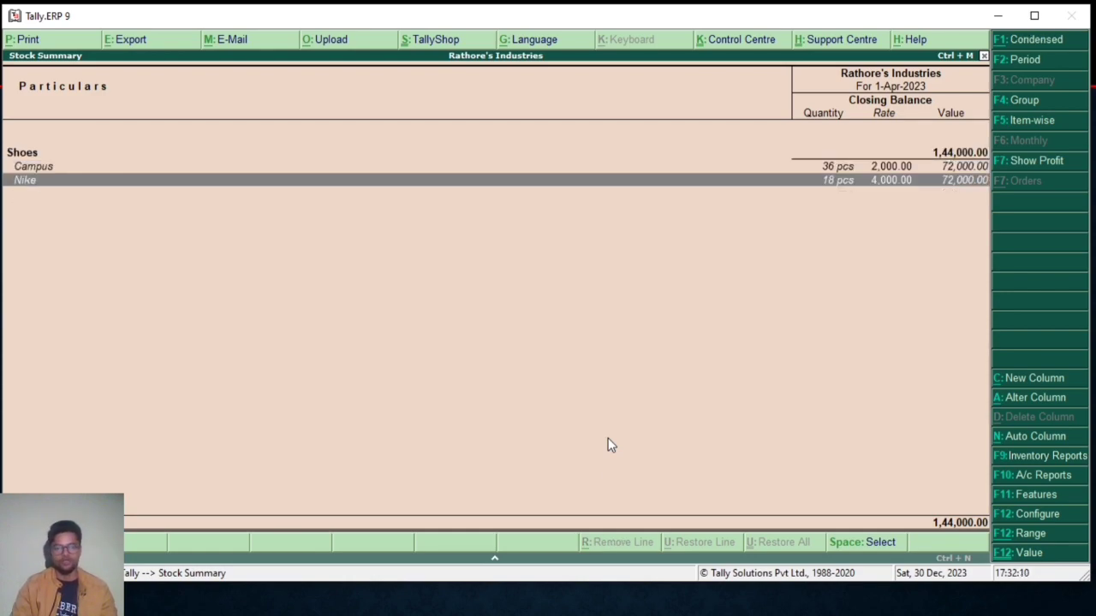
# Open the Profit & Loss A/c in detailed view and go through its lines down to Nett Profit.
pyautogui.press('Escape')
pyautogui.press('Up')
pyautogui.press('Return')
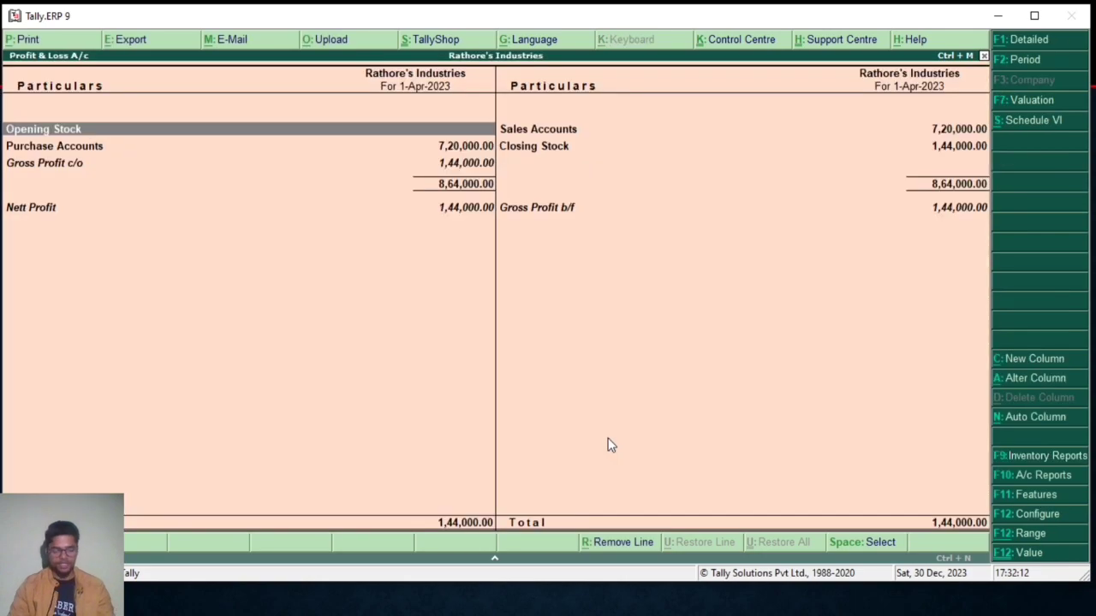
pyautogui.hotkey('alt', 'F1')
pyautogui.press('Down')
pyautogui.press('Down')
pyautogui.press('Down')
pyautogui.press('Down')
pyautogui.press('Down')
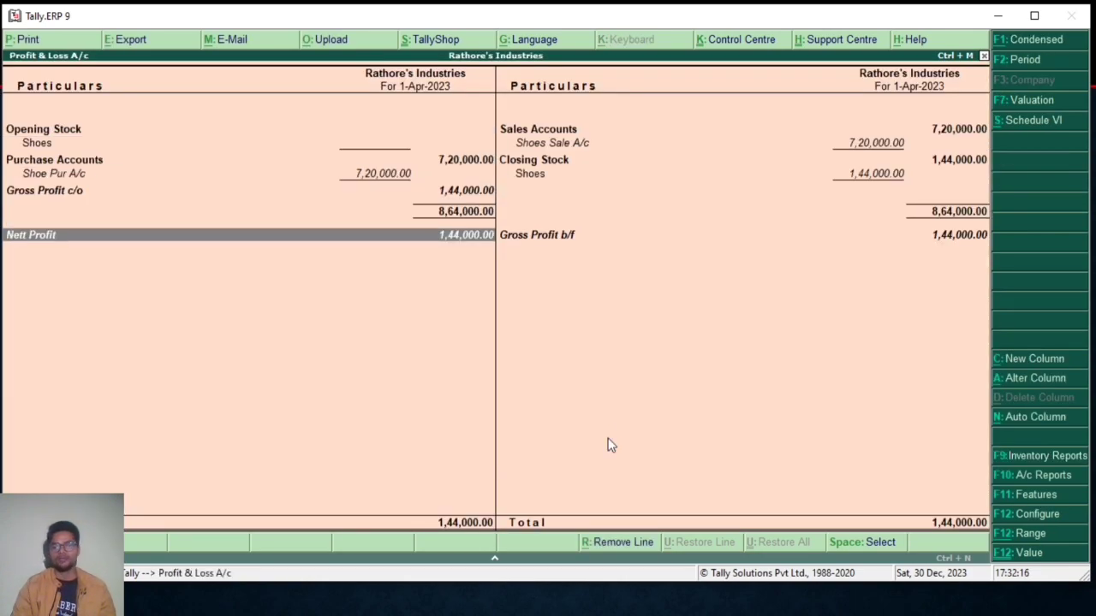
# Leave the Profit & Loss A/c and display the Trial Balance in detailed view.
pyautogui.press('Escape')
pyautogui.press('Escape')
pyautogui.press('Escape')
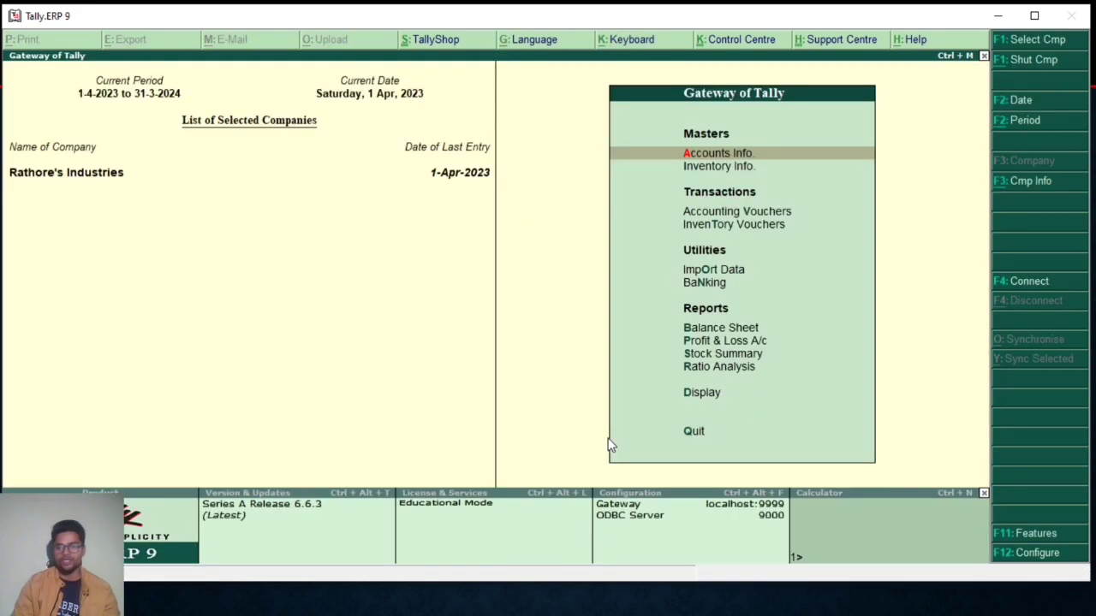
pyautogui.press('d')
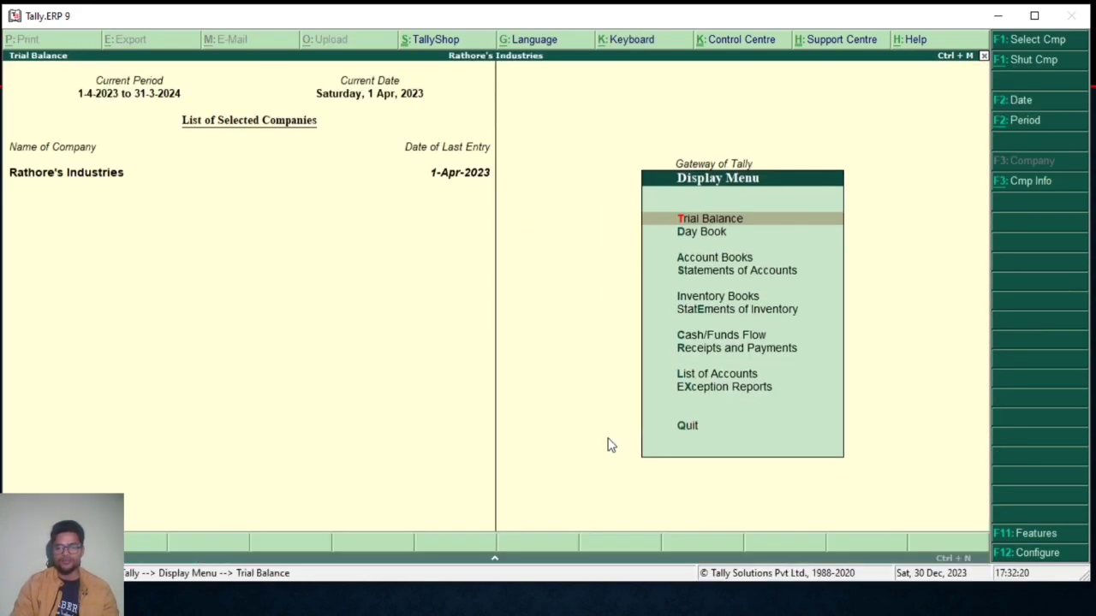
pyautogui.press('t')
pyautogui.hotkey('alt', 'F1')
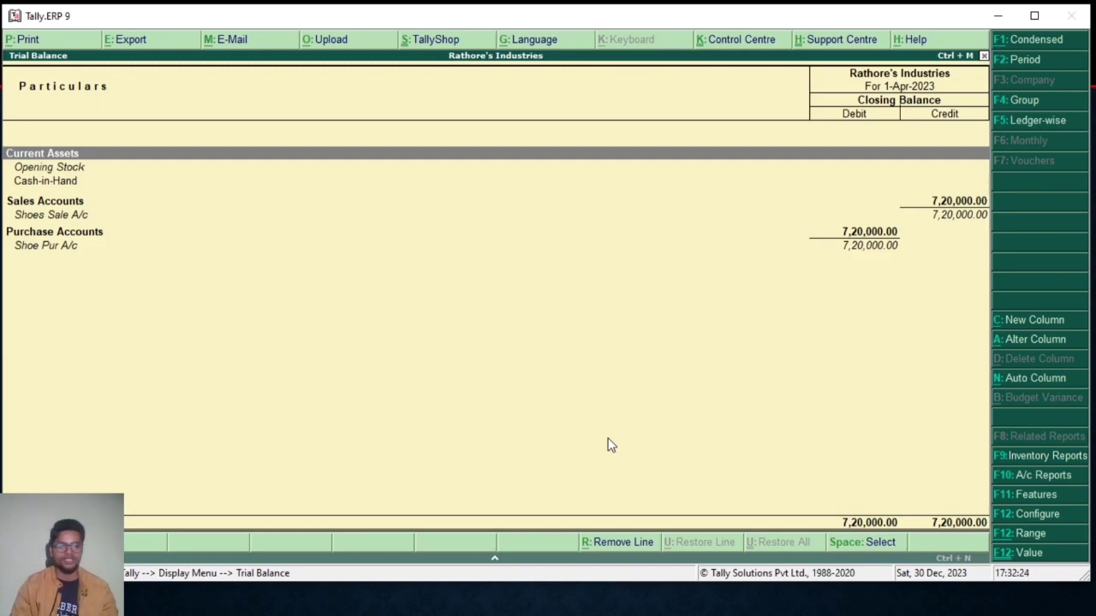
# Examine the Trial Balance's Cash-in-Hand, Shoes Sale A/c and Shoe Pur A/c lines.
pyautogui.press('Down')
pyautogui.press('Down')
pyautogui.press('Down')
pyautogui.press('Down')
pyautogui.press('Down')
pyautogui.press('Up')
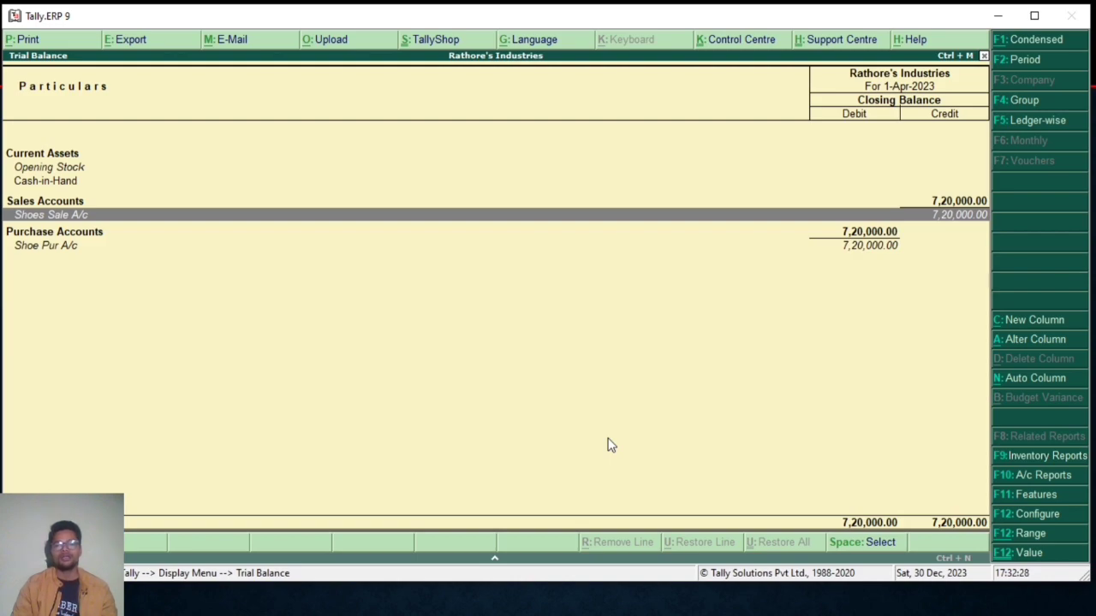
pyautogui.press('Down')
pyautogui.press('Up')
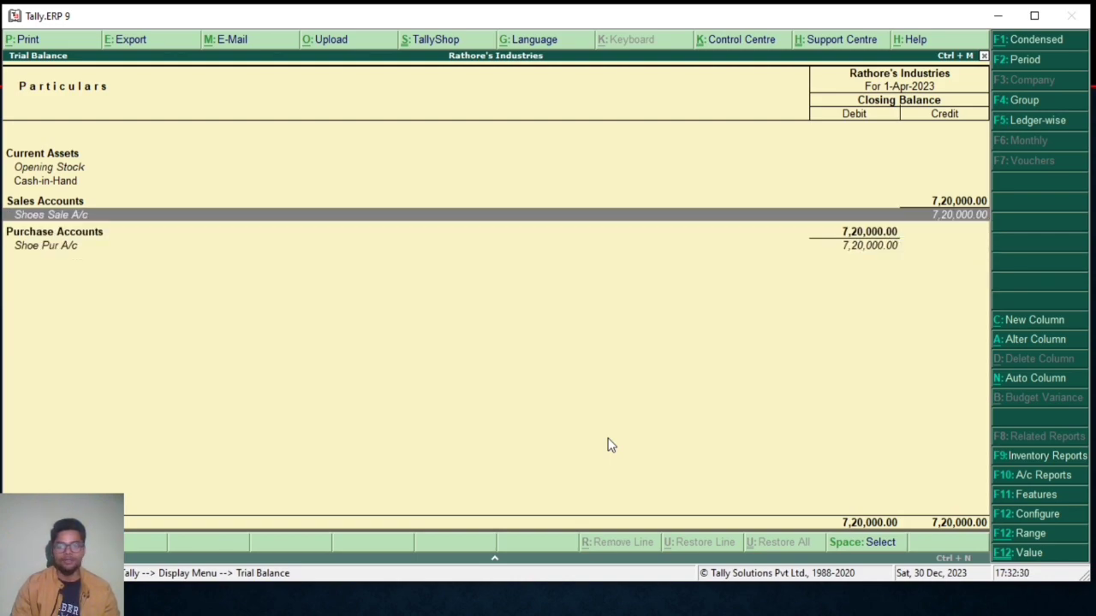
pyautogui.press('Up')
pyautogui.press('Up')
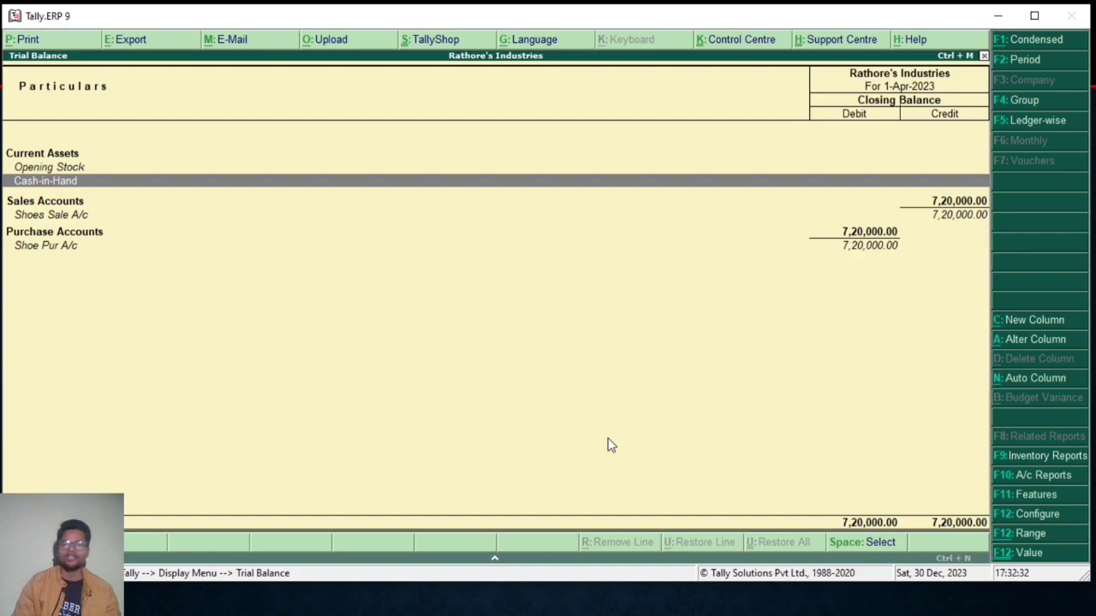
# Close the Trial Balance and reopen the Profit & Loss A/c in detailed view.
pyautogui.press('Escape')
pyautogui.press('Escape')
pyautogui.press('Up')
pyautogui.press('Up')
pyautogui.press('Up')
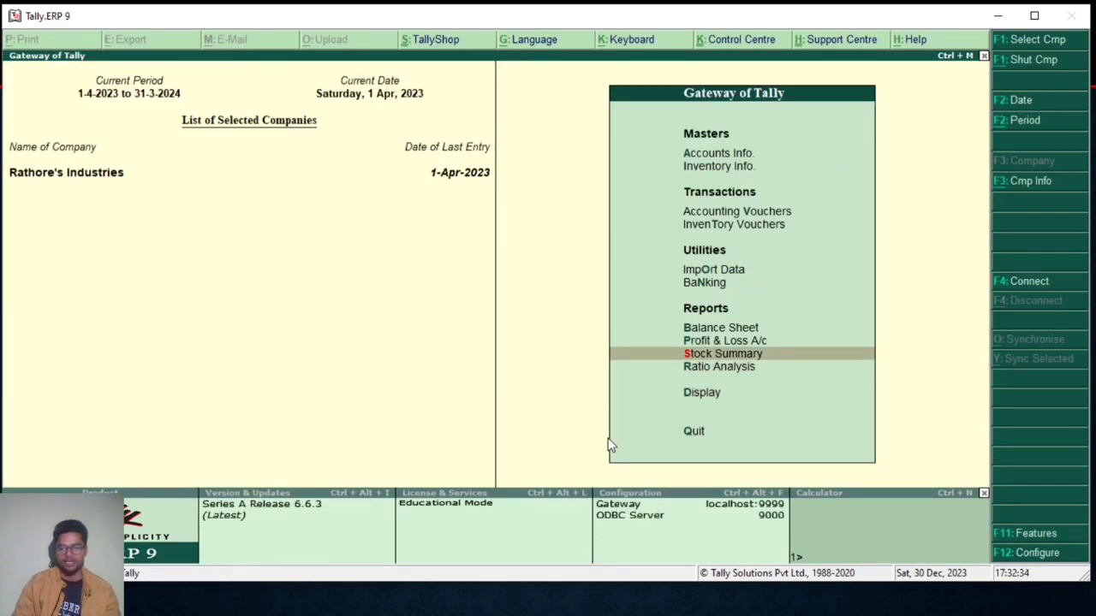
pyautogui.press('Return')
pyautogui.hotkey('alt', 'F1')
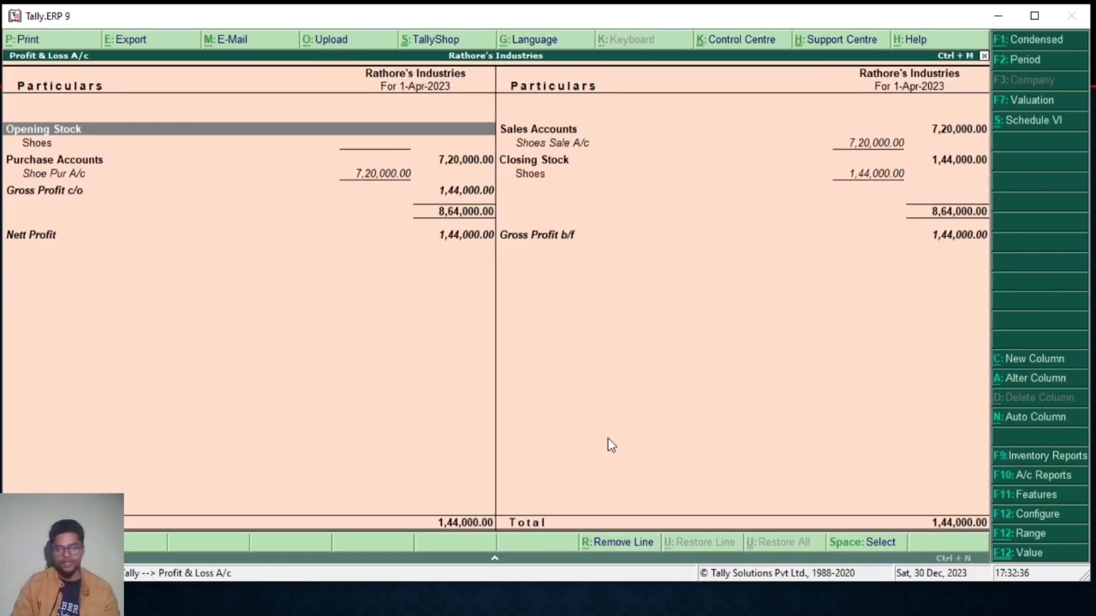
# Close the Profit & Loss A/c and return to the accounting vouchers with a blank credit note.
pyautogui.press('Escape')
pyautogui.press('Up')
pyautogui.press('Up')
pyautogui.press('Up')
pyautogui.press('Up')
pyautogui.press('Up')
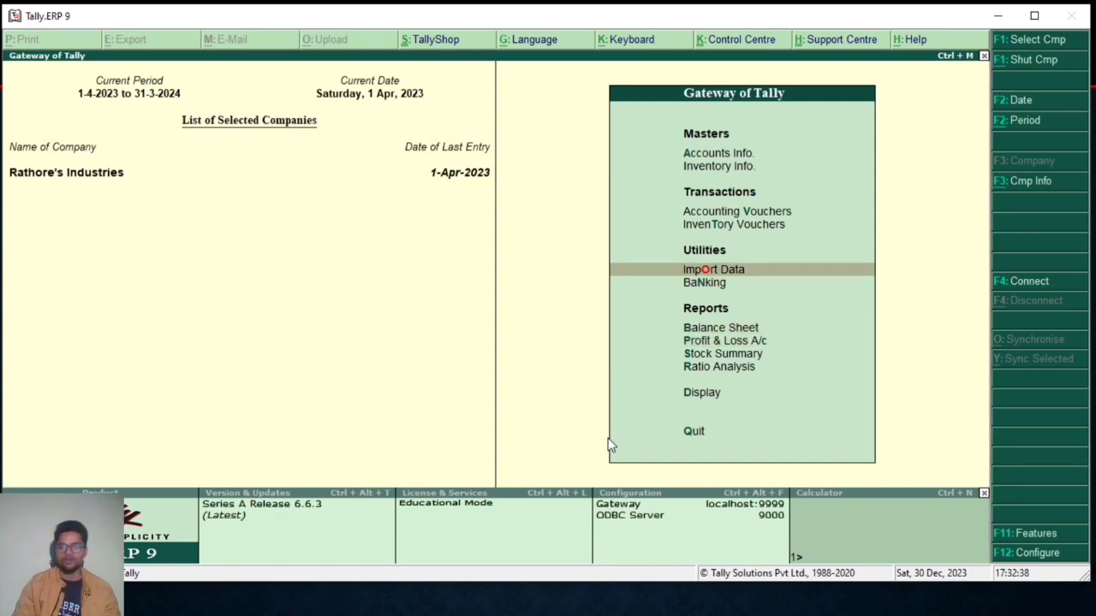
pyautogui.press('Return')
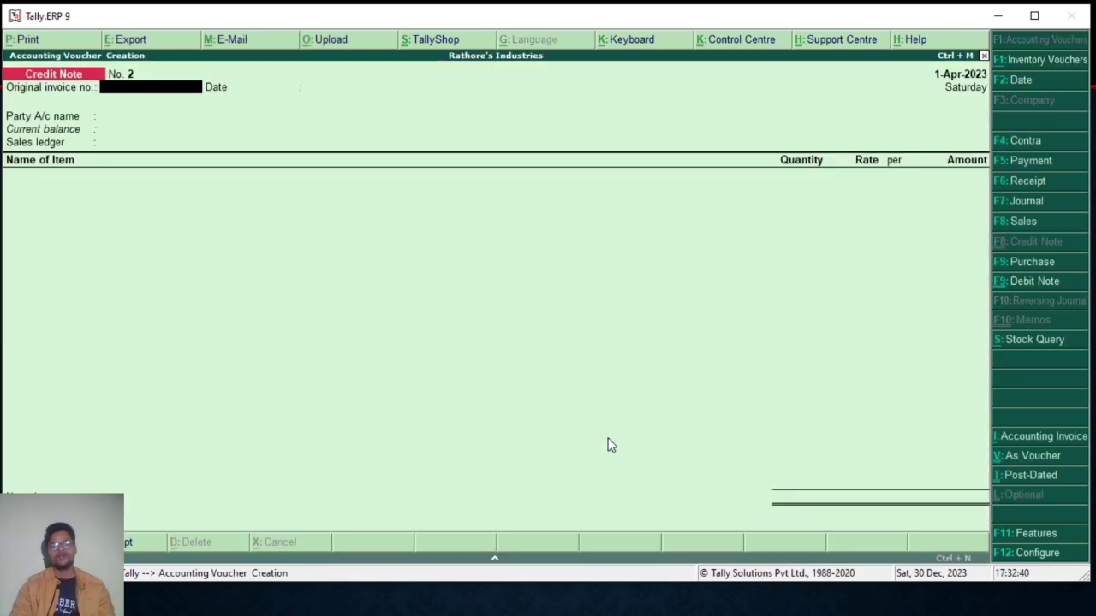